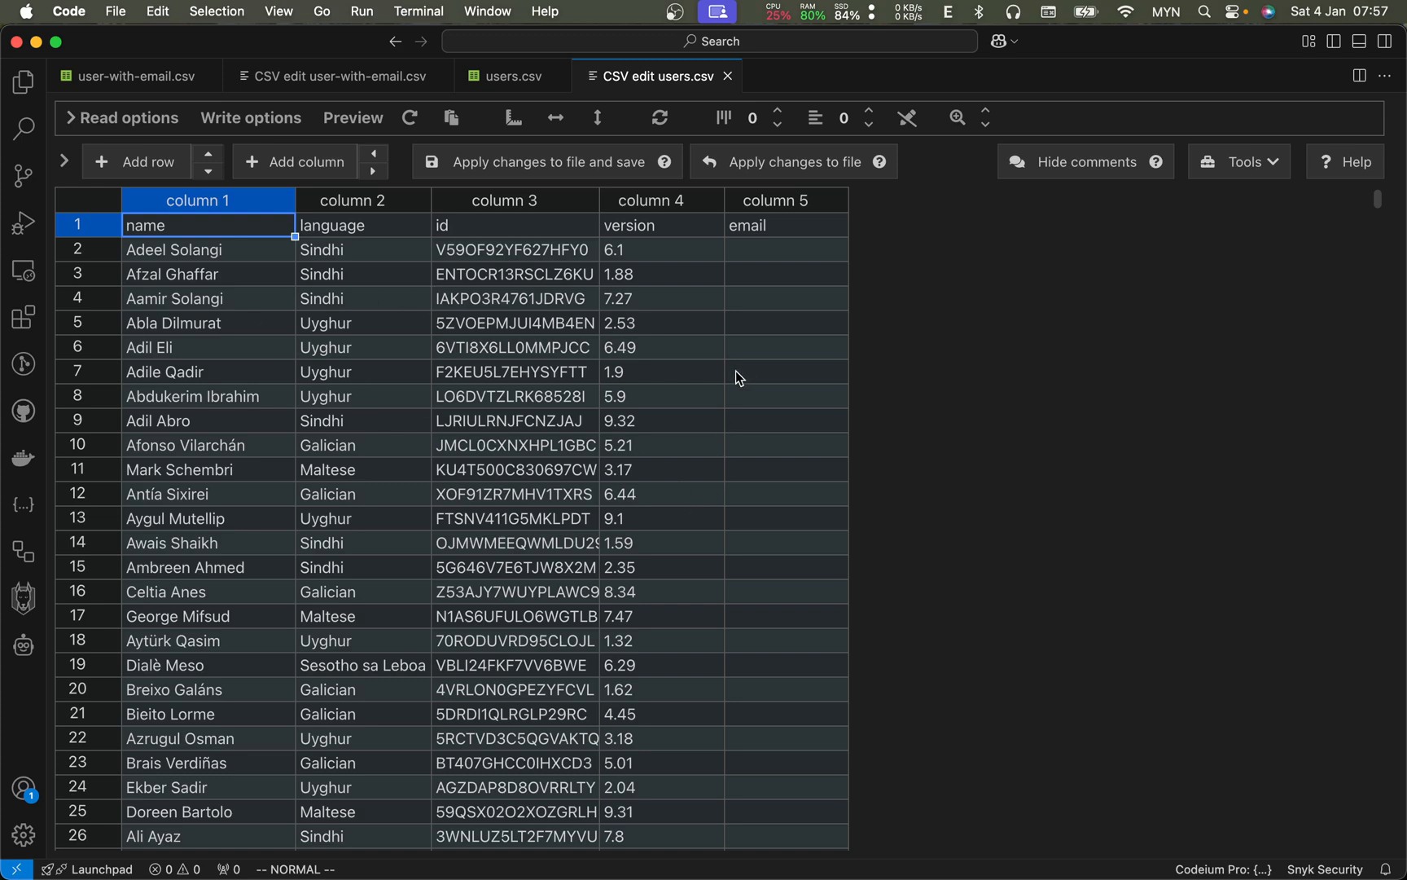
- Compare the rows and columns of users.csv with the name and email columns of user-with-email.csv
{"action": "scroll", "coordinate": [792, 487], "scroll_direction": "down", "scroll_amount": 10}
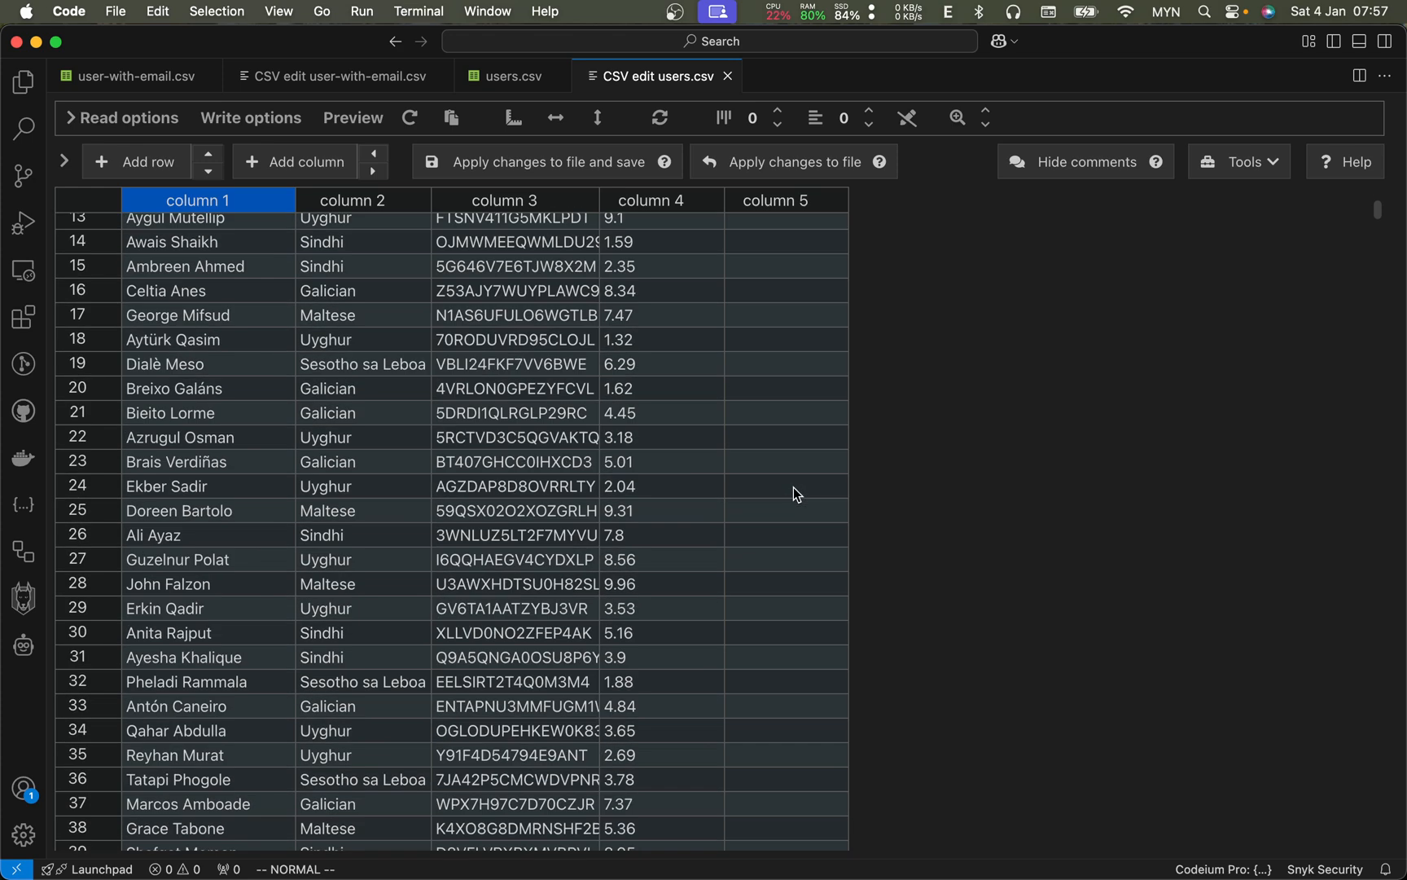
{"action": "scroll", "coordinate": [793, 487], "scroll_direction": "up", "scroll_amount": 10}
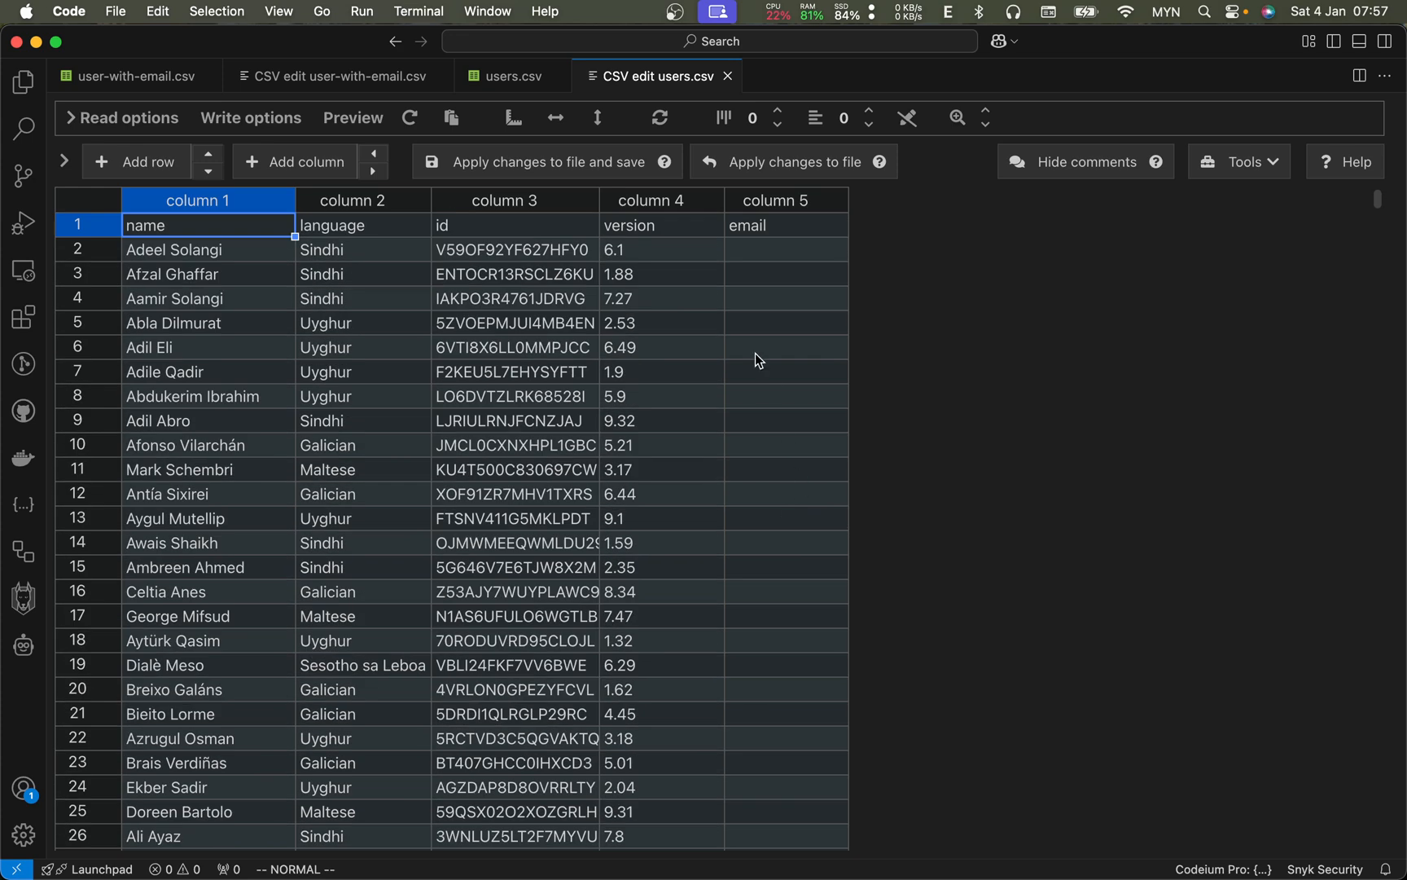
{"action": "left_click", "coordinate": [299, 82]}
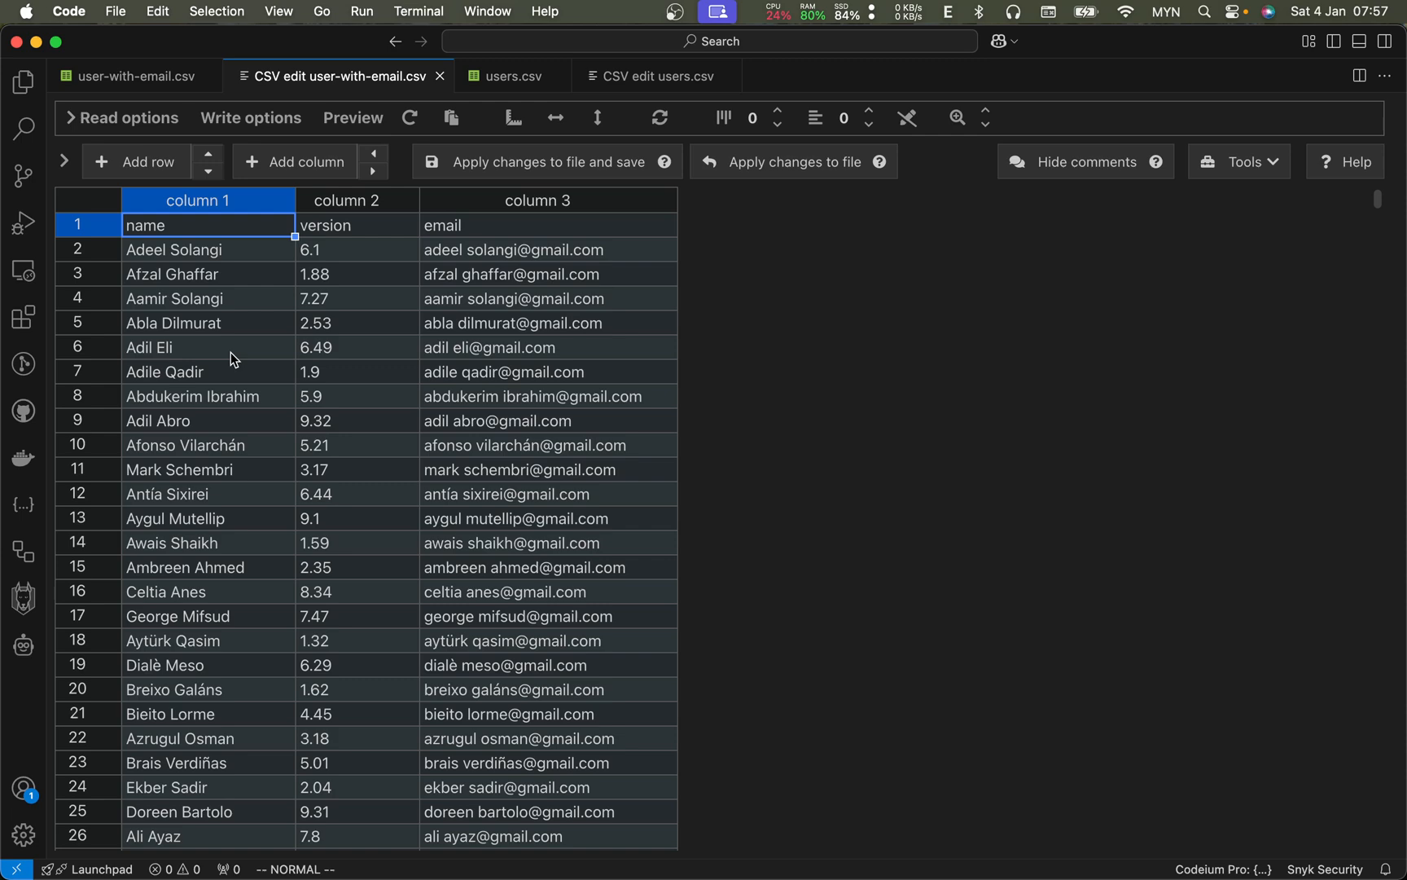
{"action": "left_click", "coordinate": [518, 253]}
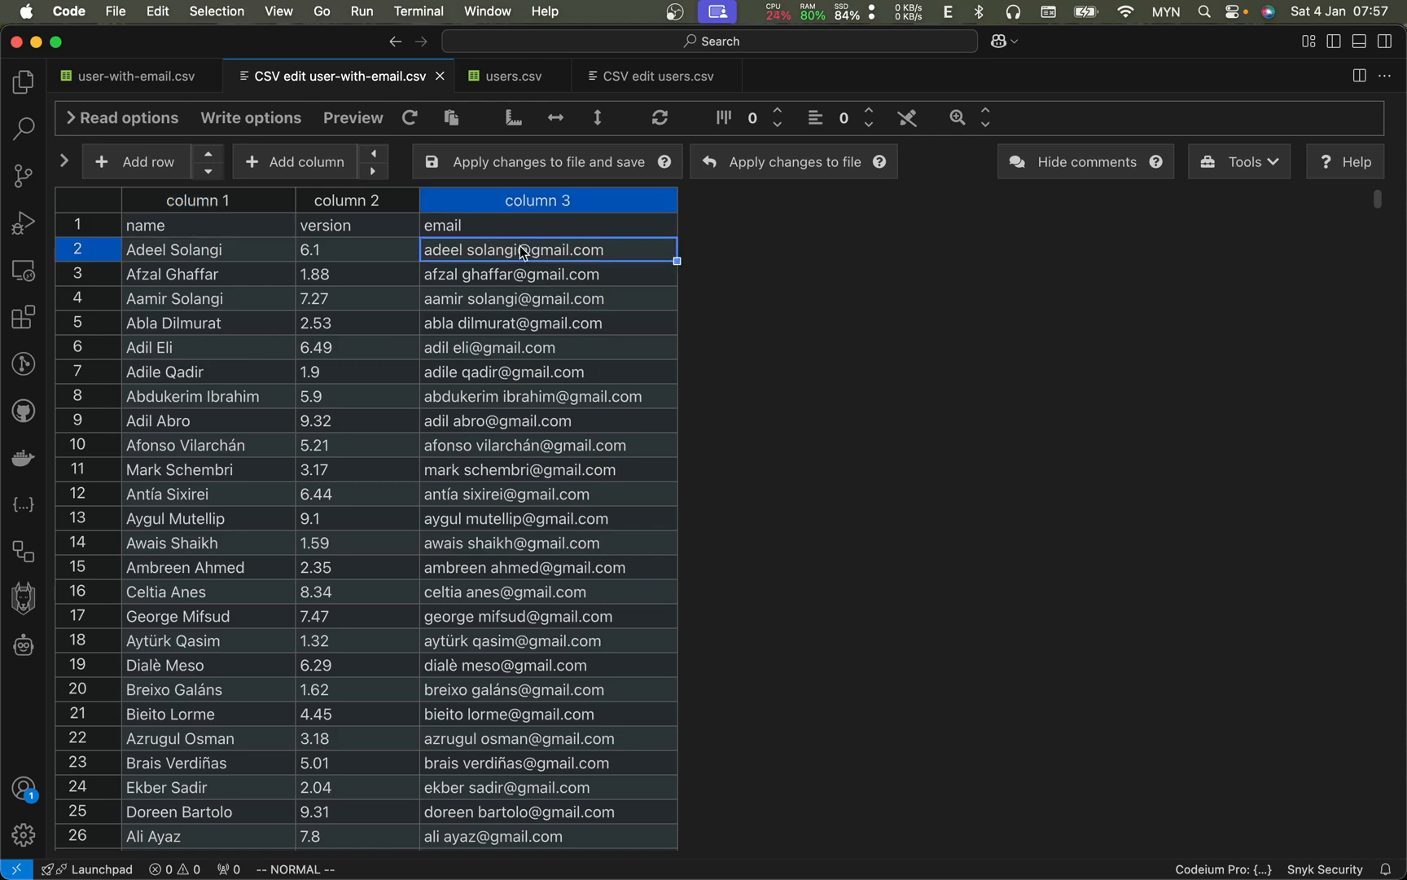
{"action": "left_click", "coordinate": [655, 76]}
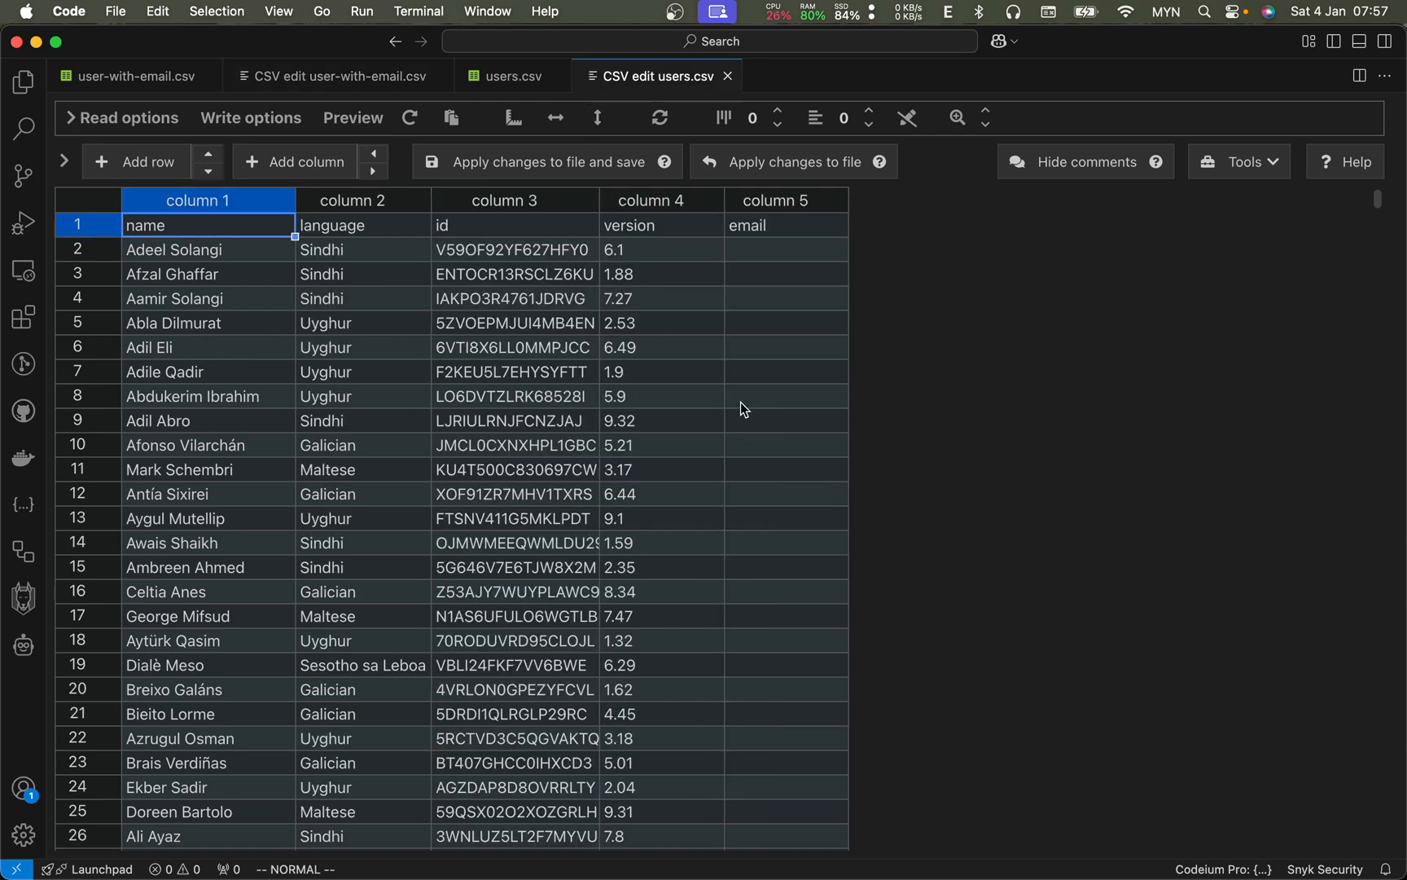
{"action": "left_click", "coordinate": [187, 254]}
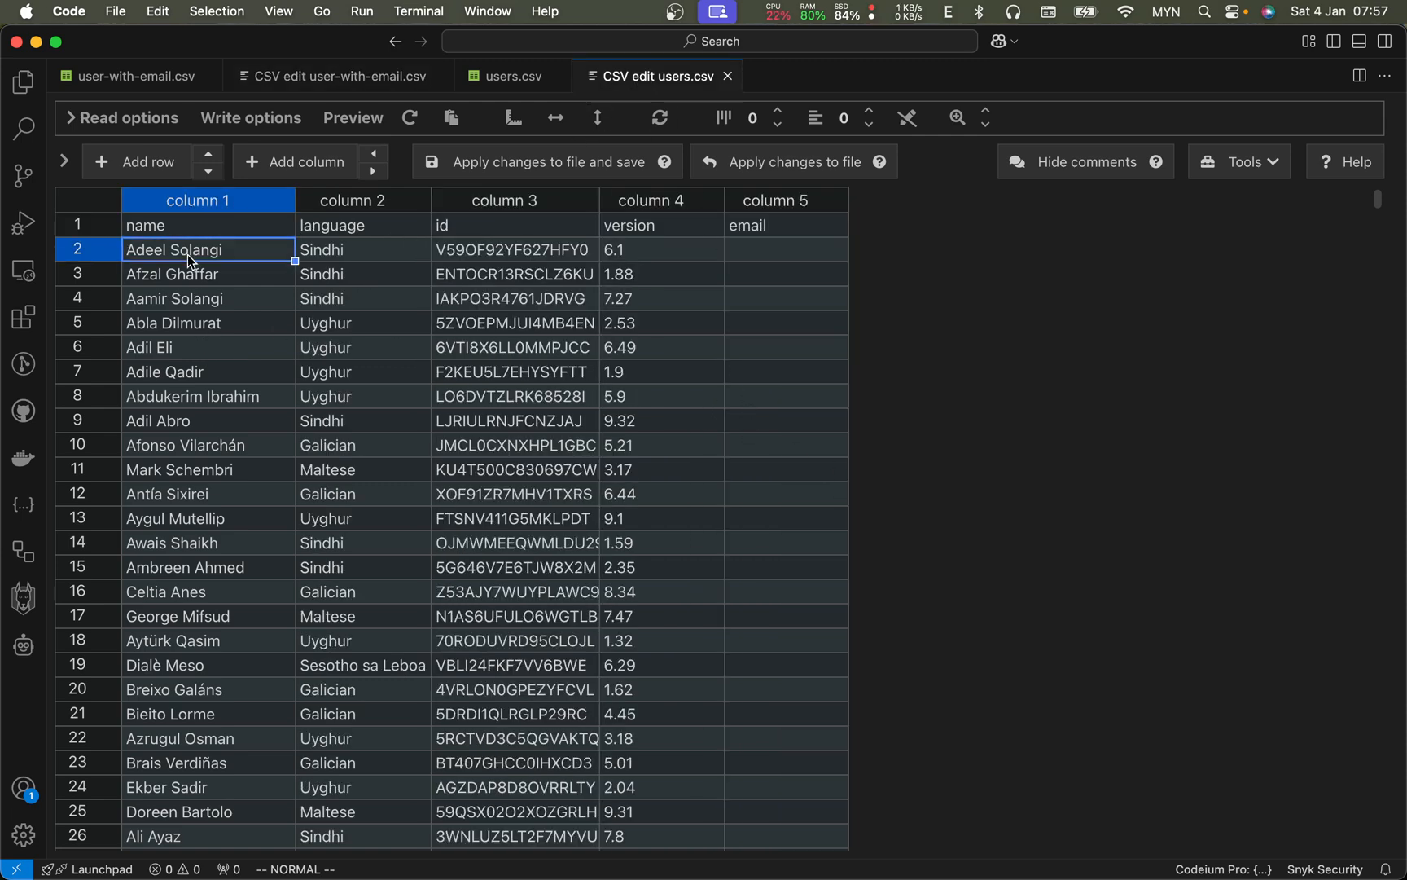
{"action": "left_click", "coordinate": [189, 372]}
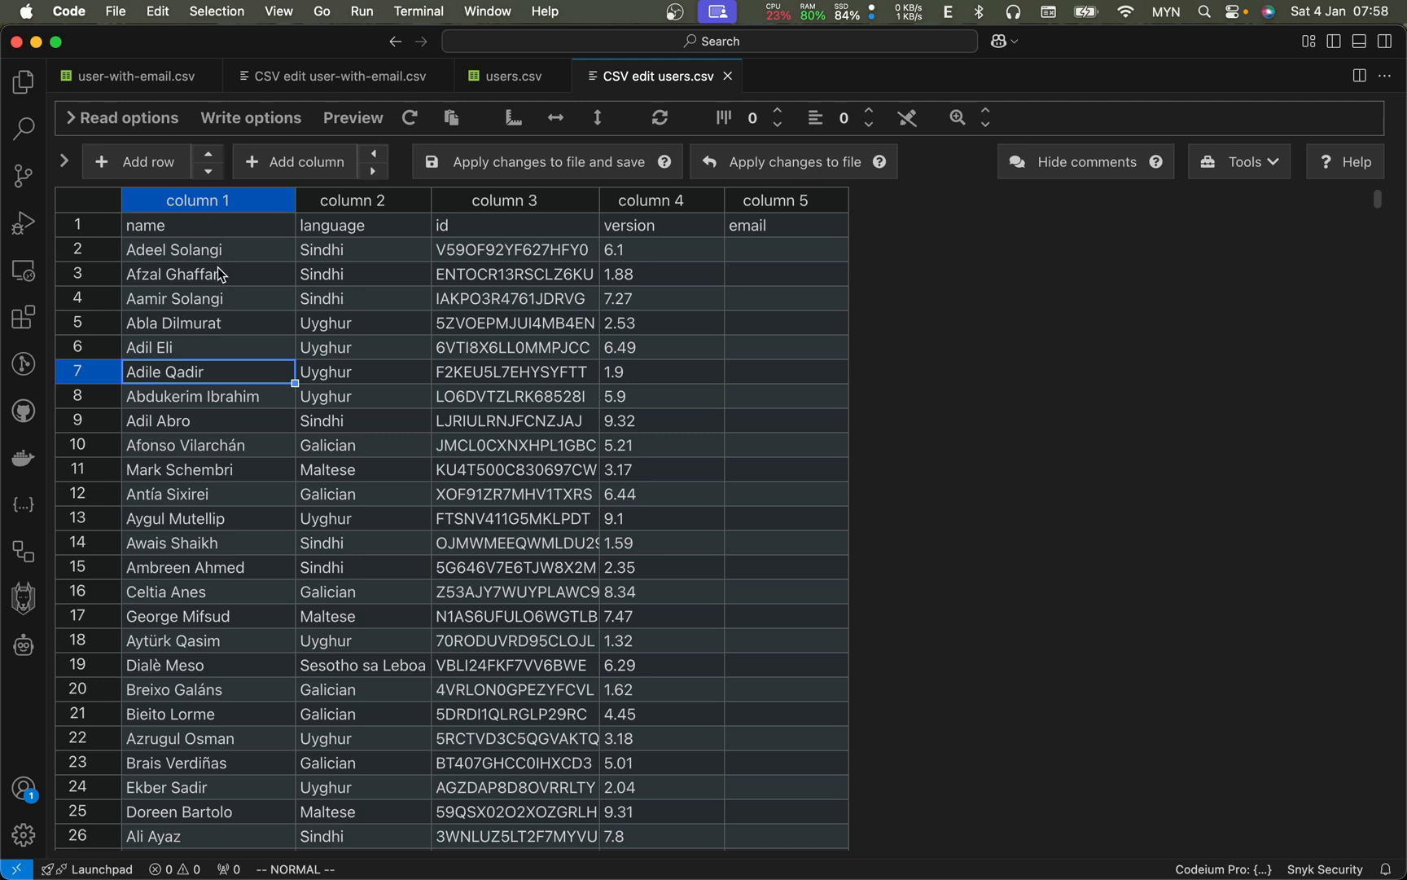
- Rename the name header in the first column of users.csv to username
{"action": "left_click", "coordinate": [209, 228]}
{"action": "double_click", "coordinate": [207, 223]}
{"action": "left_click_drag", "start_coordinate": [195, 228], "coordinate": [69, 222]}
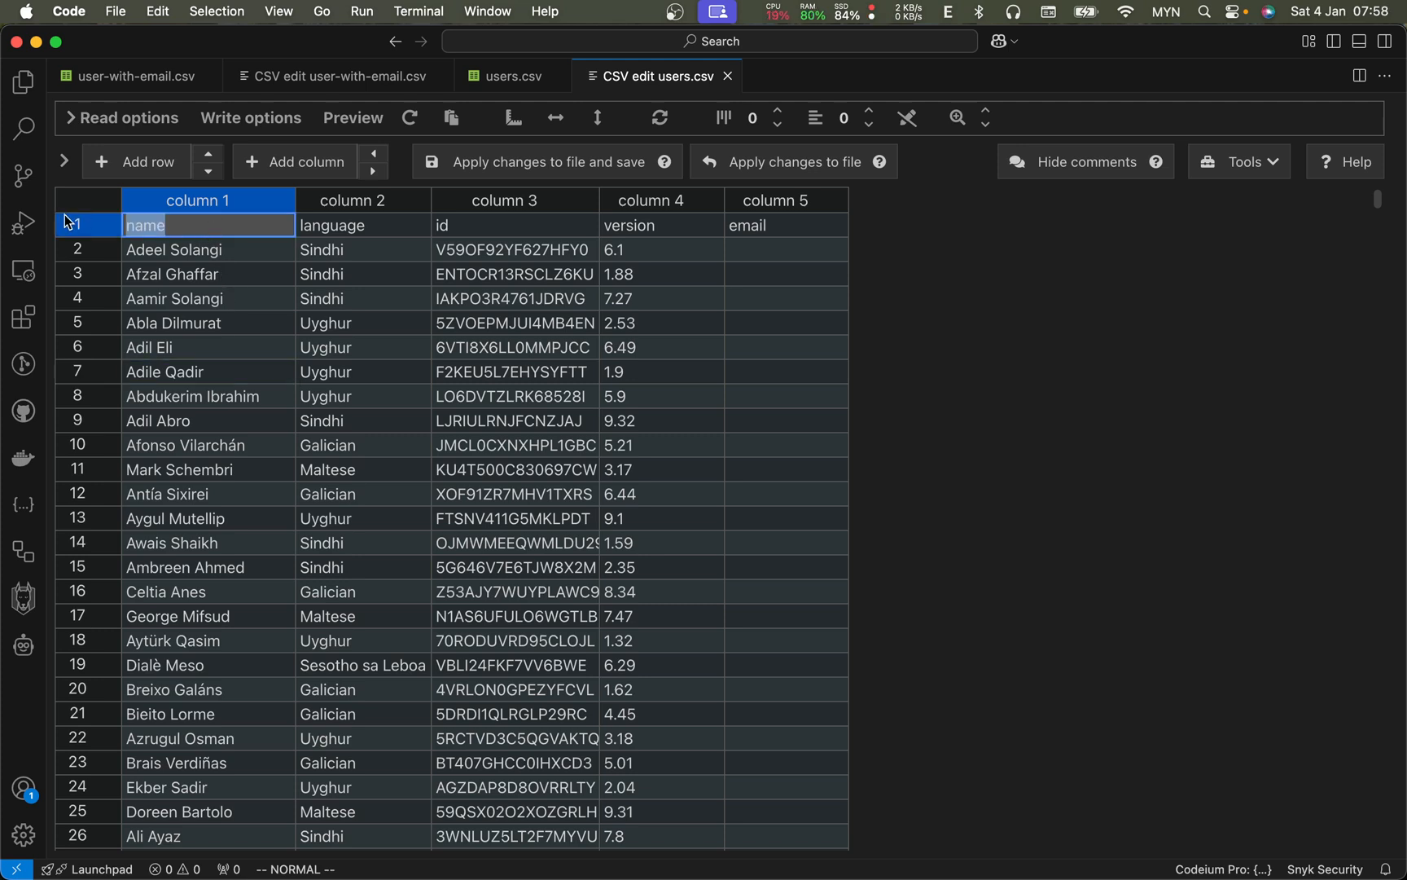
{"action": "type", "text": "username"}
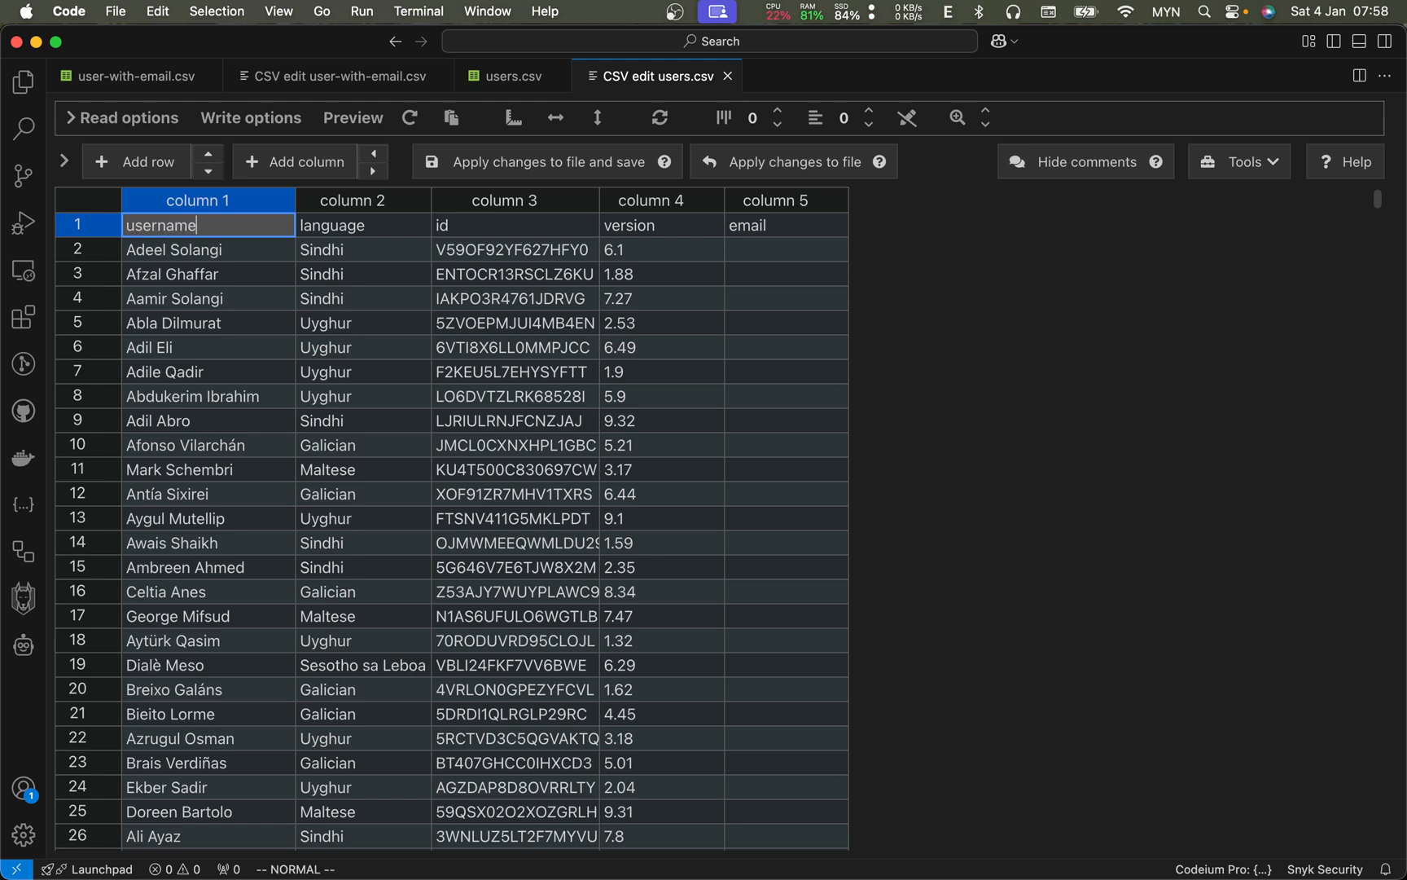
{"action": "key", "text": "Return"}
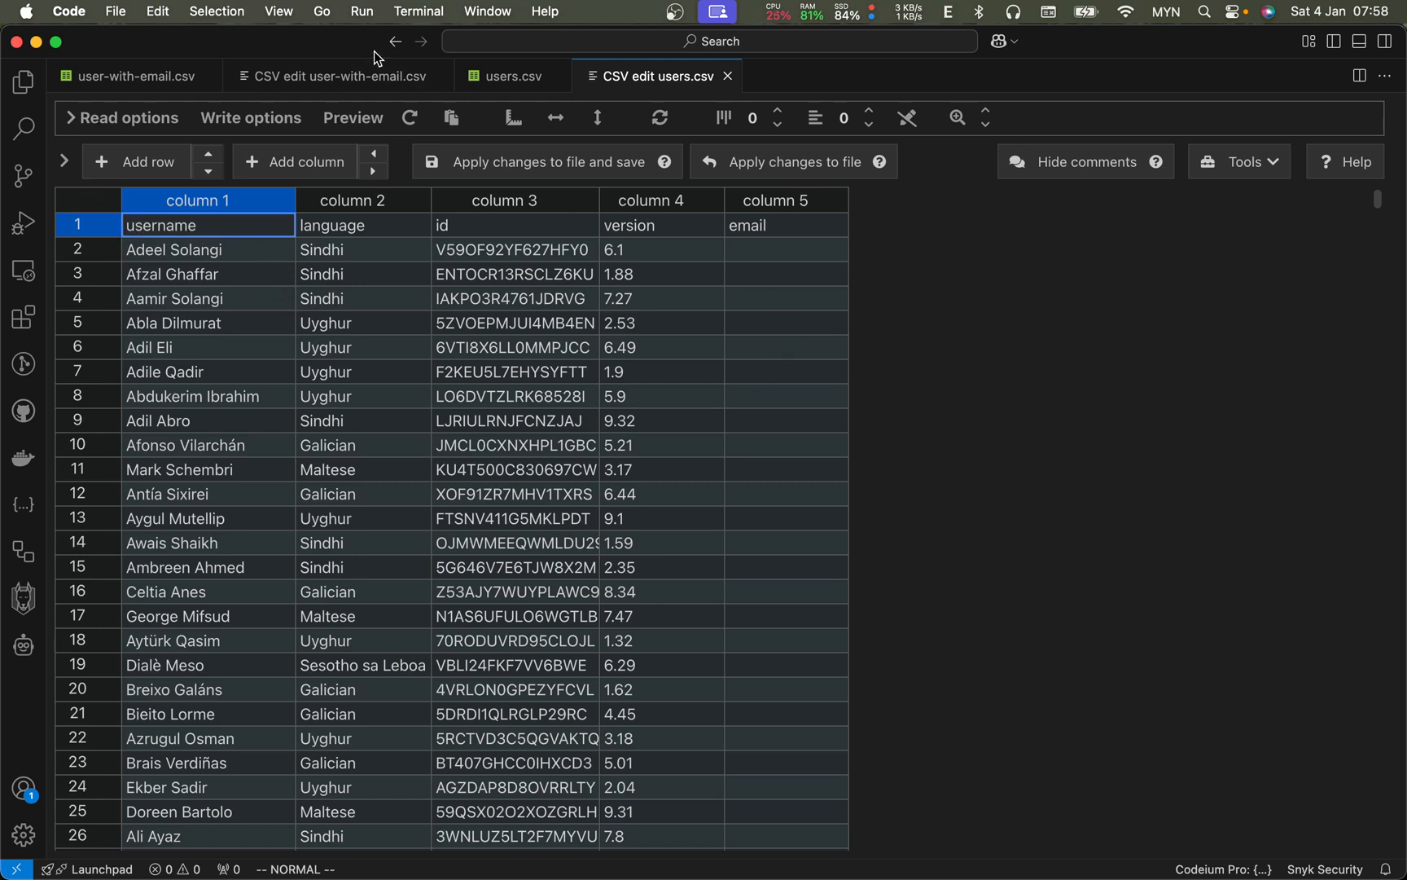
- Examine how the username and email columns of users.csv correspond to the name and email columns of user-with-email.csv
{"action": "left_click", "coordinate": [359, 76]}
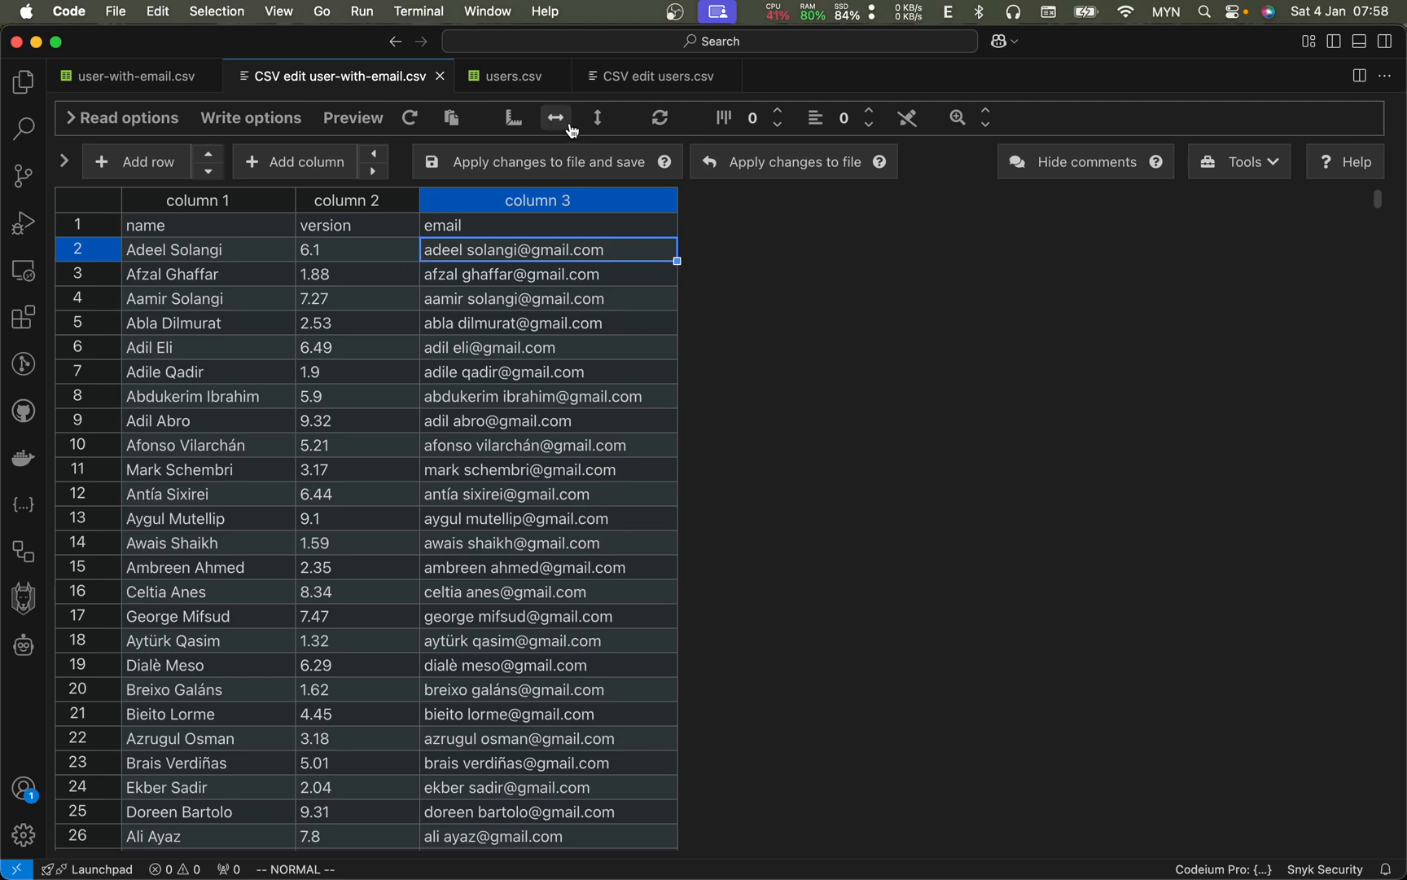
{"action": "left_click", "coordinate": [624, 82]}
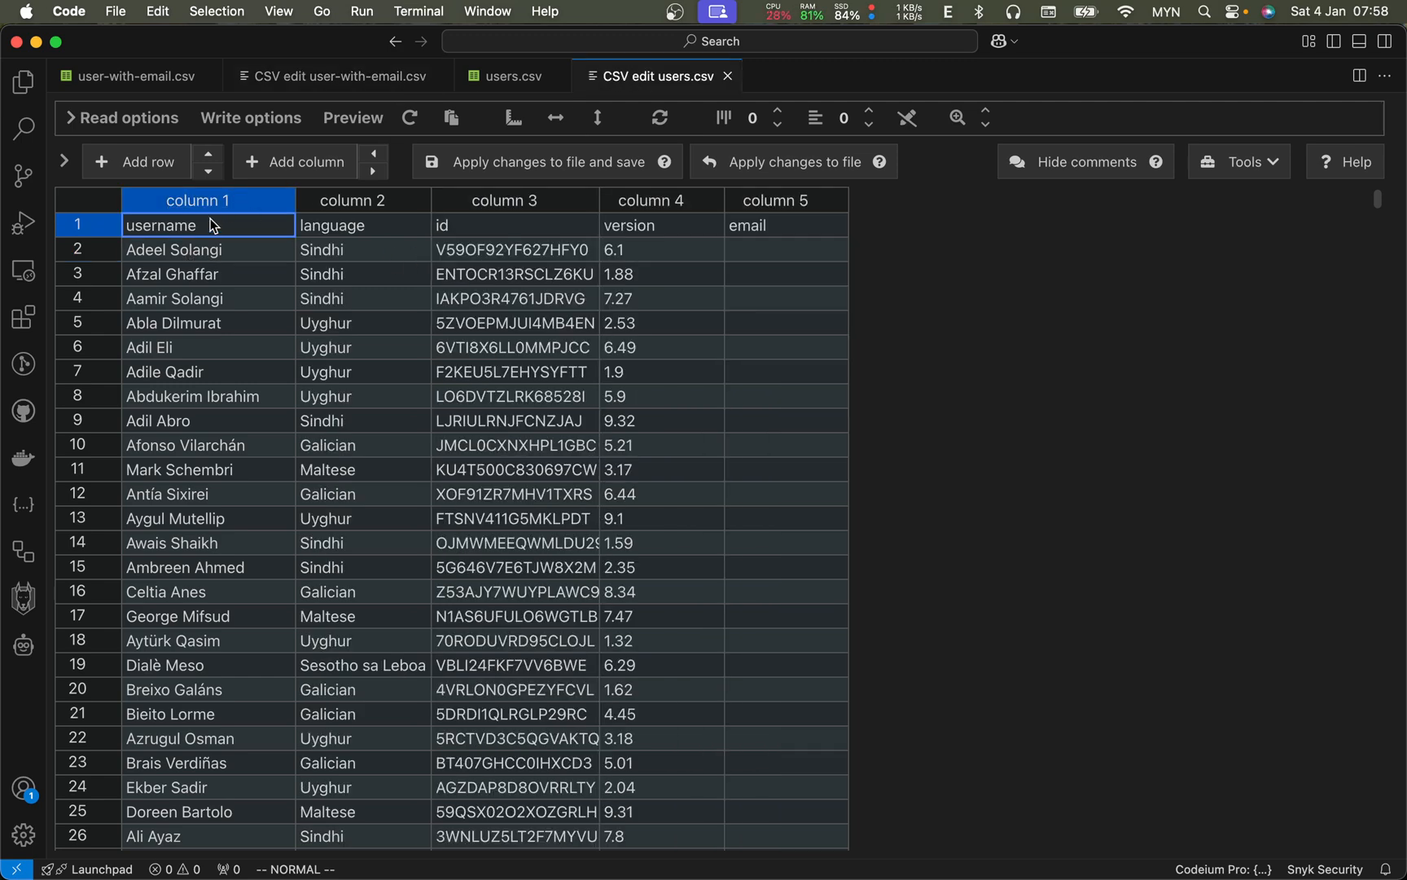
{"action": "left_click", "coordinate": [221, 256]}
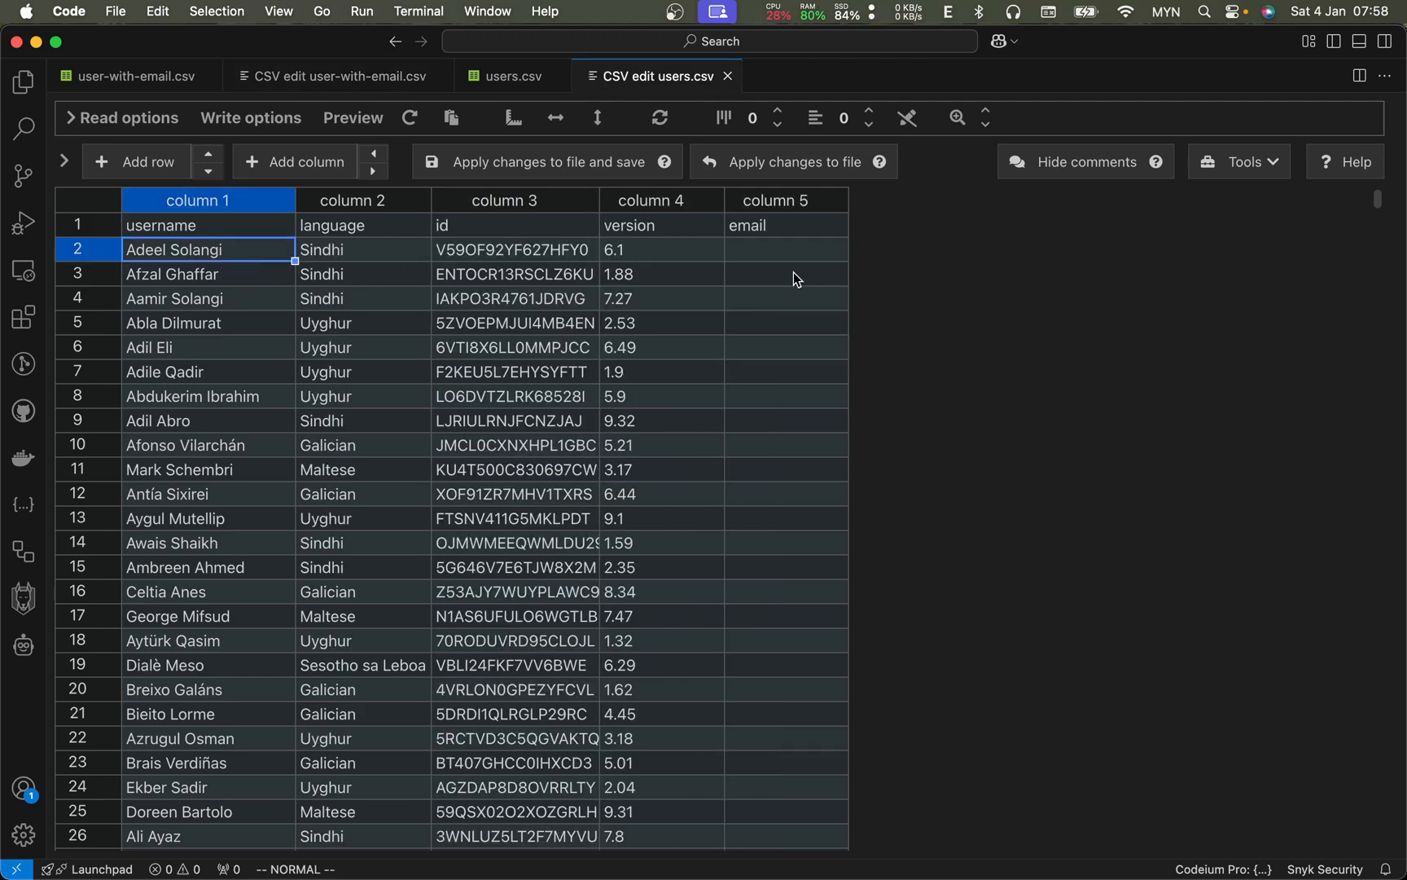
{"action": "left_click", "coordinate": [783, 254]}
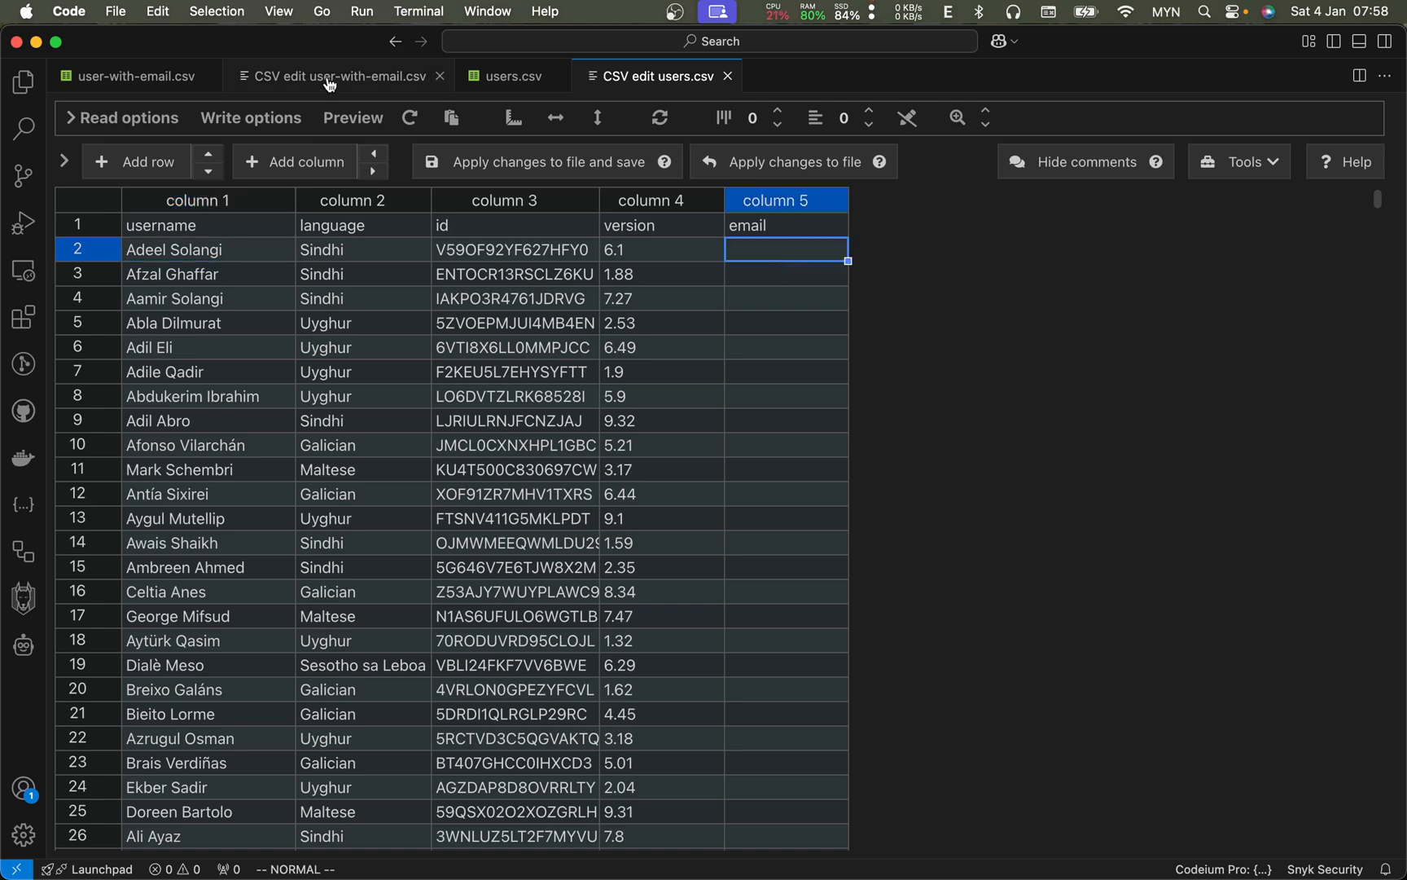
{"action": "left_click", "coordinate": [397, 75]}
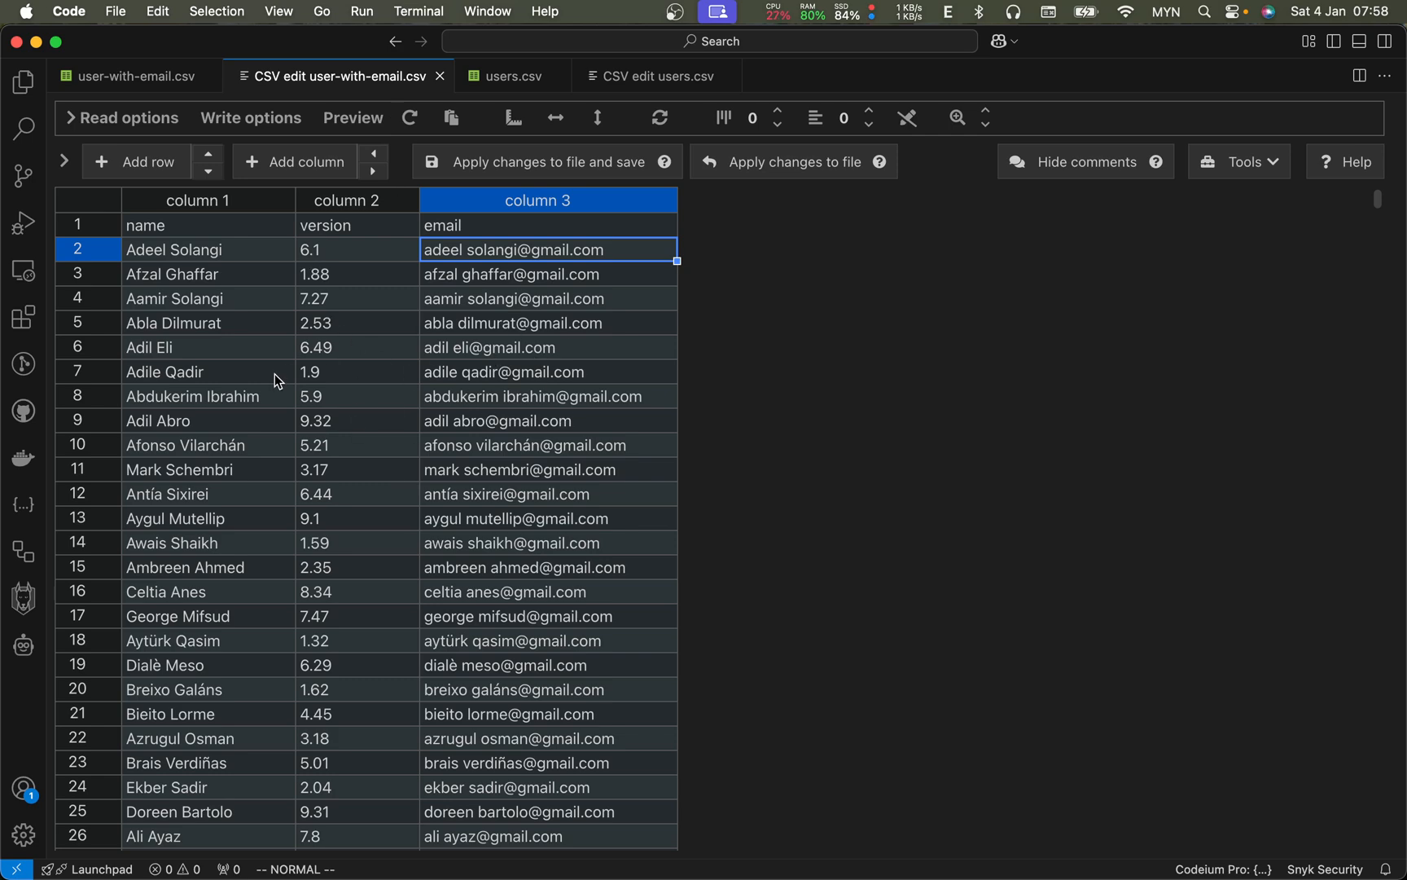
{"action": "left_click", "coordinate": [640, 74]}
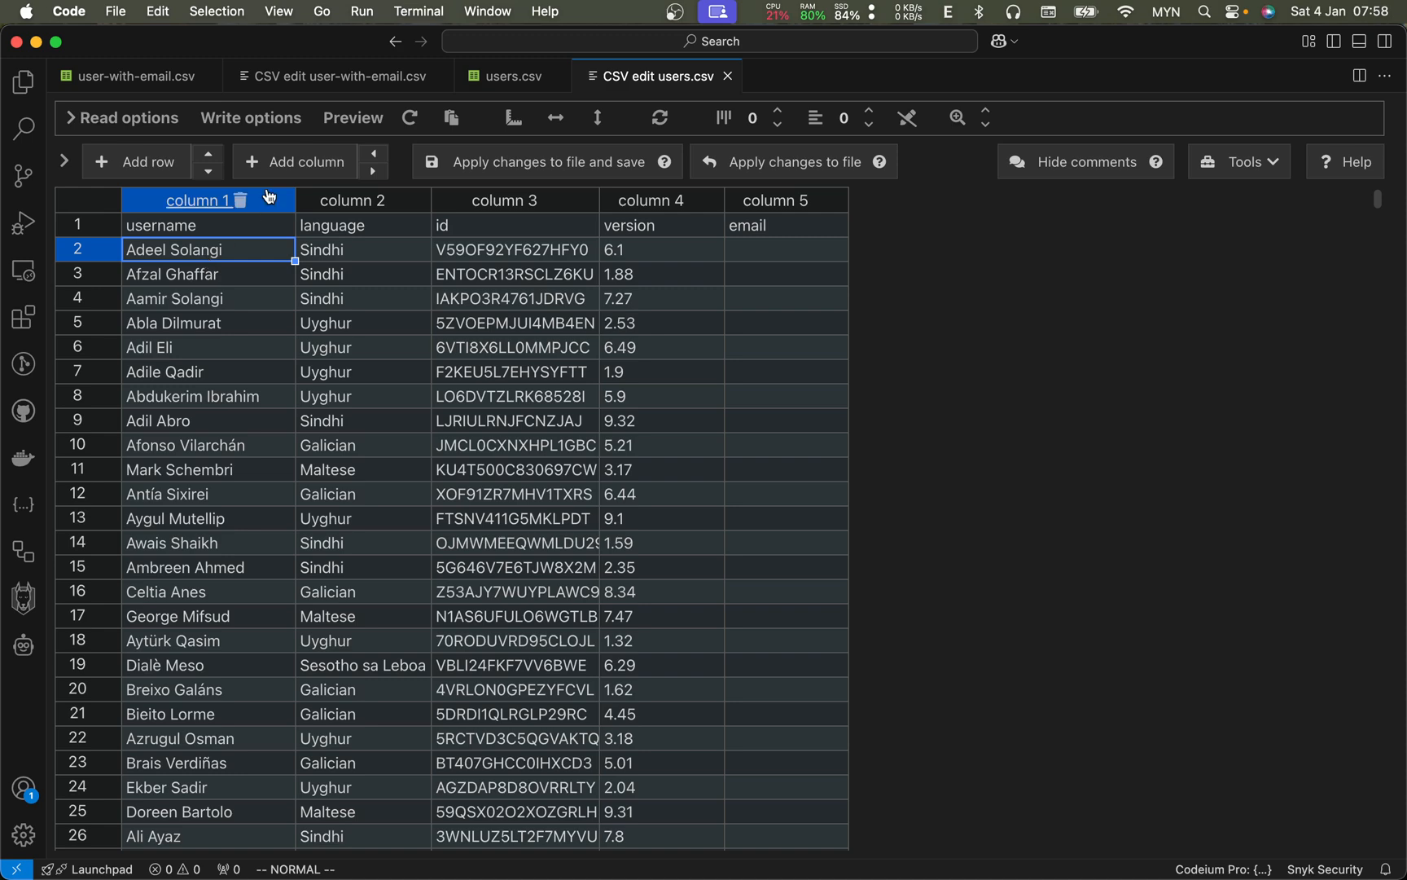
{"action": "left_click", "coordinate": [317, 81]}
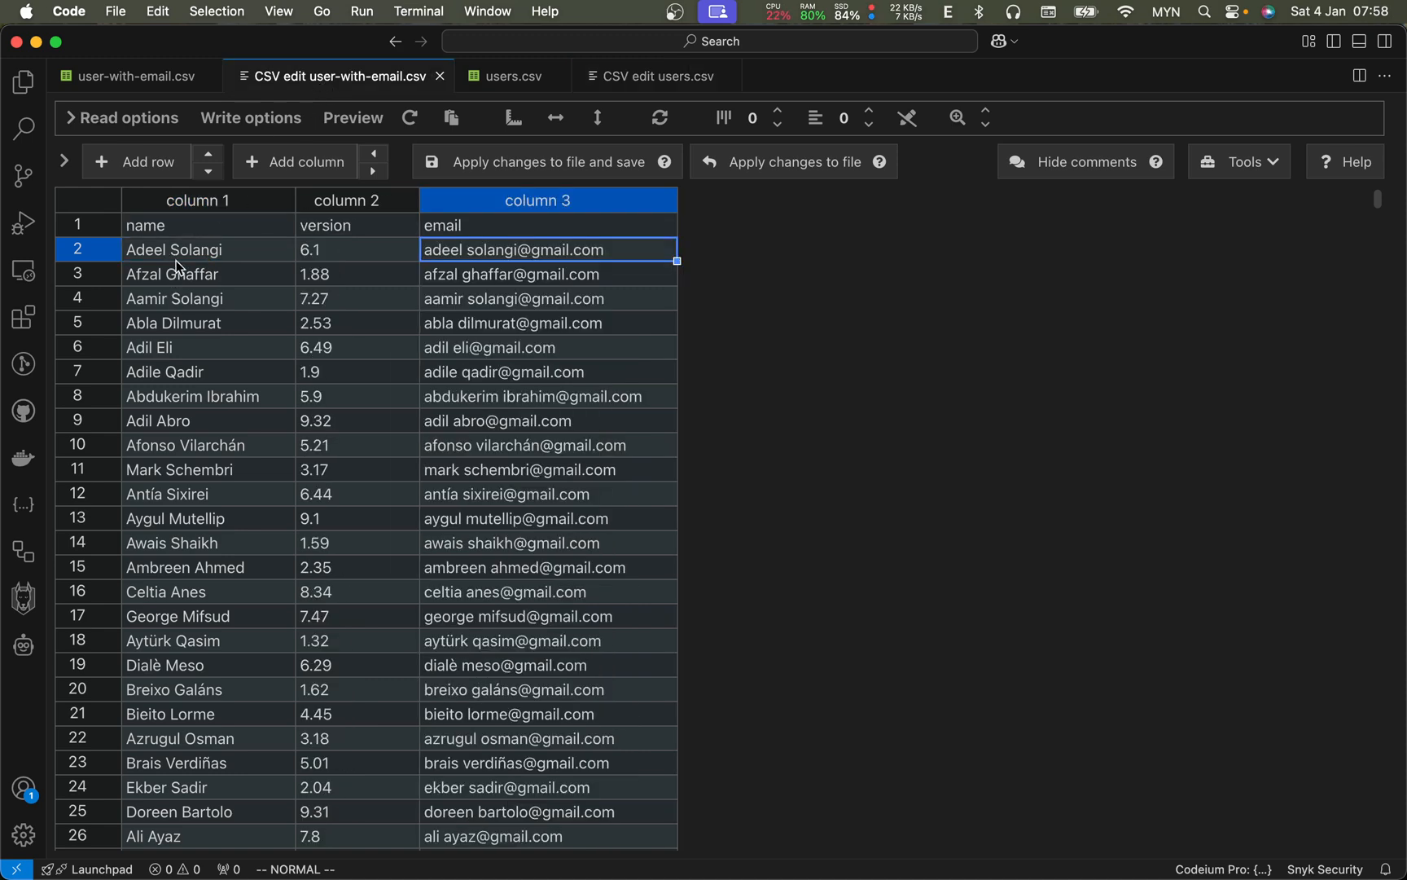
{"action": "left_click", "coordinate": [228, 342]}
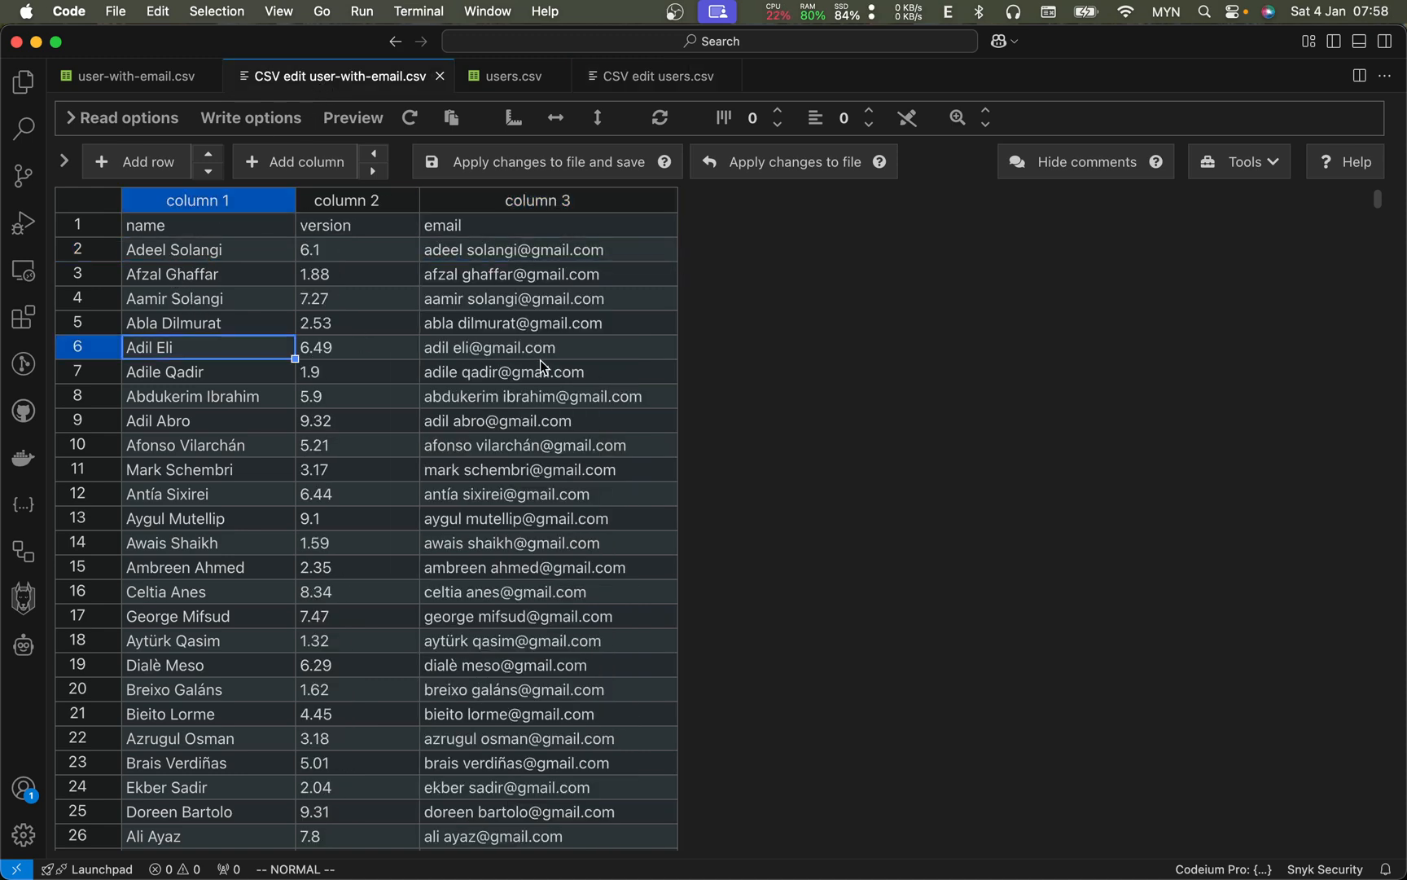
{"action": "left_click", "coordinate": [467, 337]}
{"action": "left_click", "coordinate": [645, 77]}
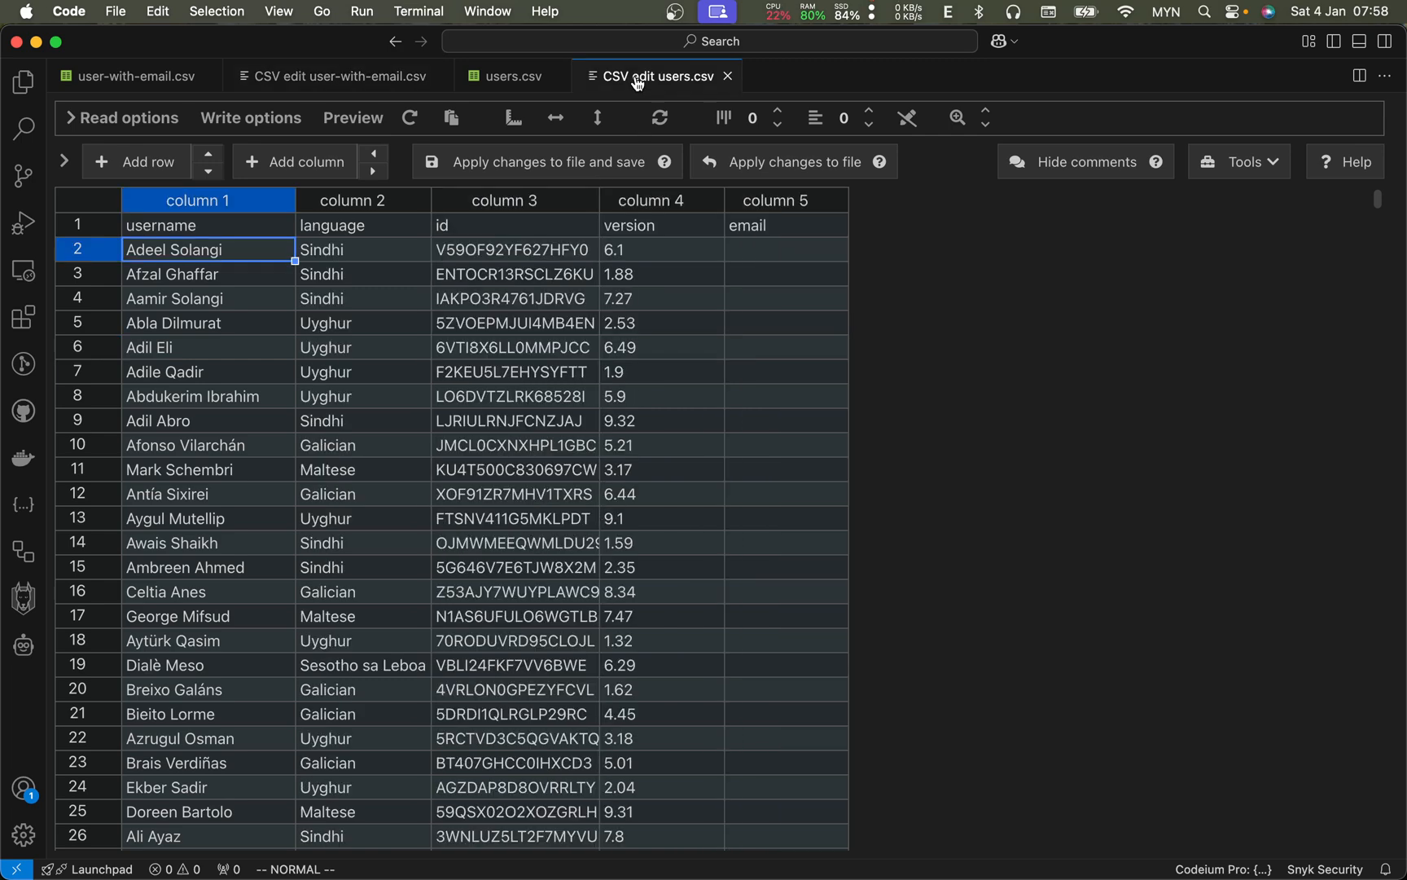
{"action": "left_click", "coordinate": [766, 329]}
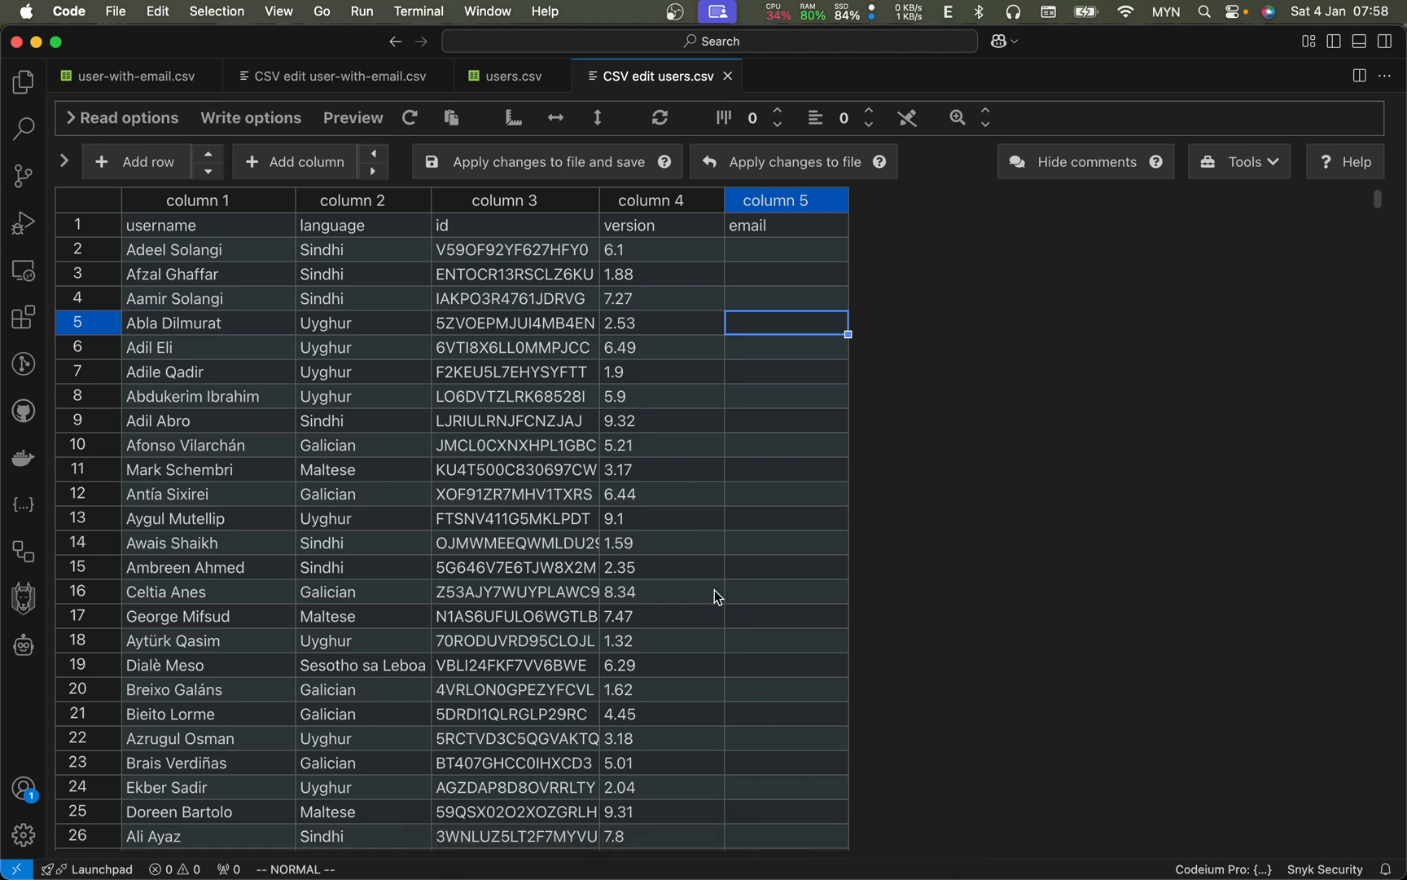
- View the CSV Mapping tool in BC18 Spreadsheet Tools, and return to Code to review user-with-email.csv
{"action": "mouse_move", "coordinate": [839, 877]}
{"action": "left_click", "coordinate": [817, 830]}
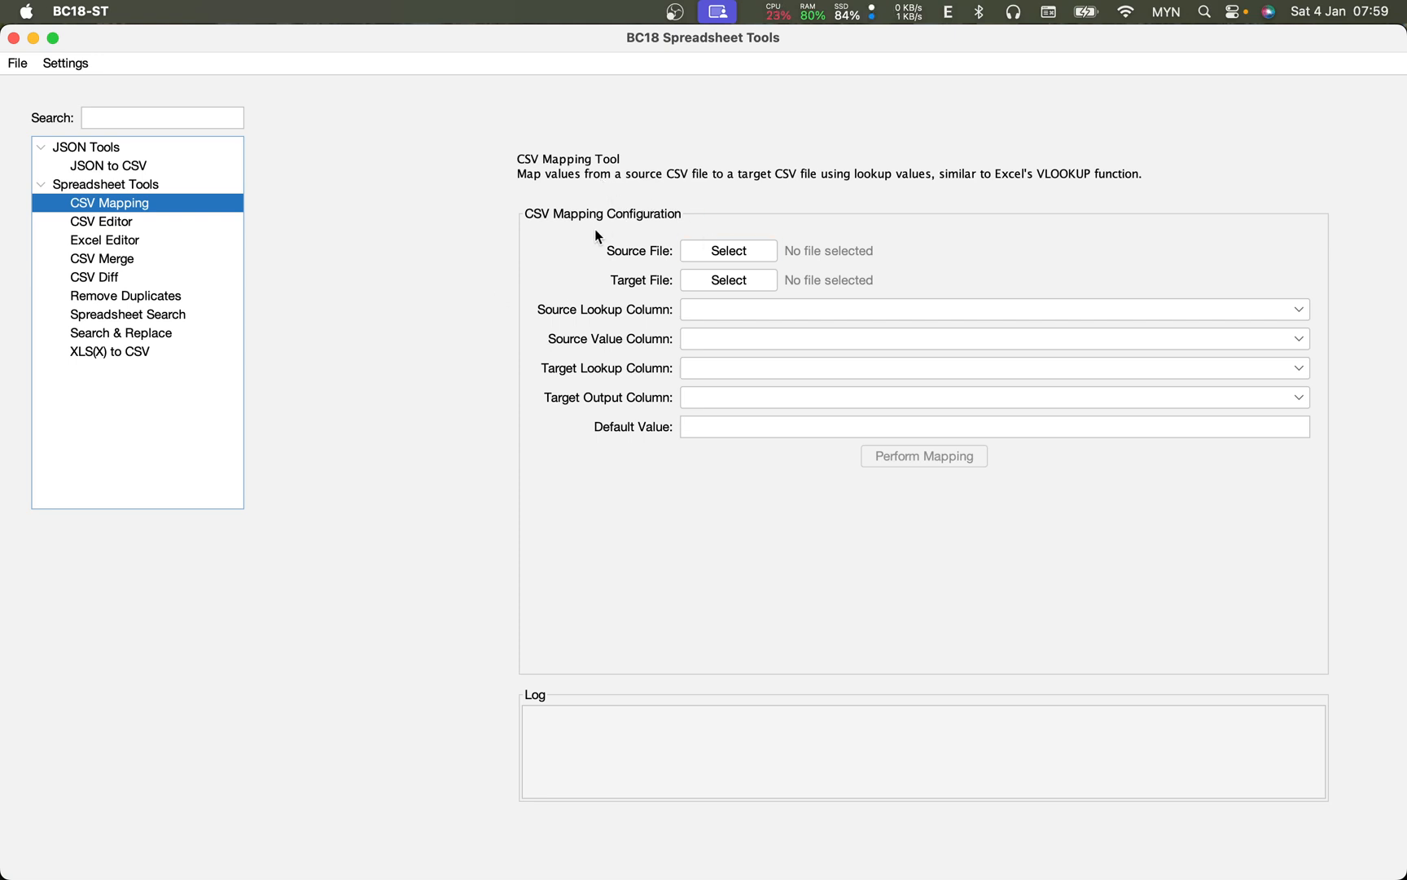
{"action": "mouse_move", "coordinate": [673, 851]}
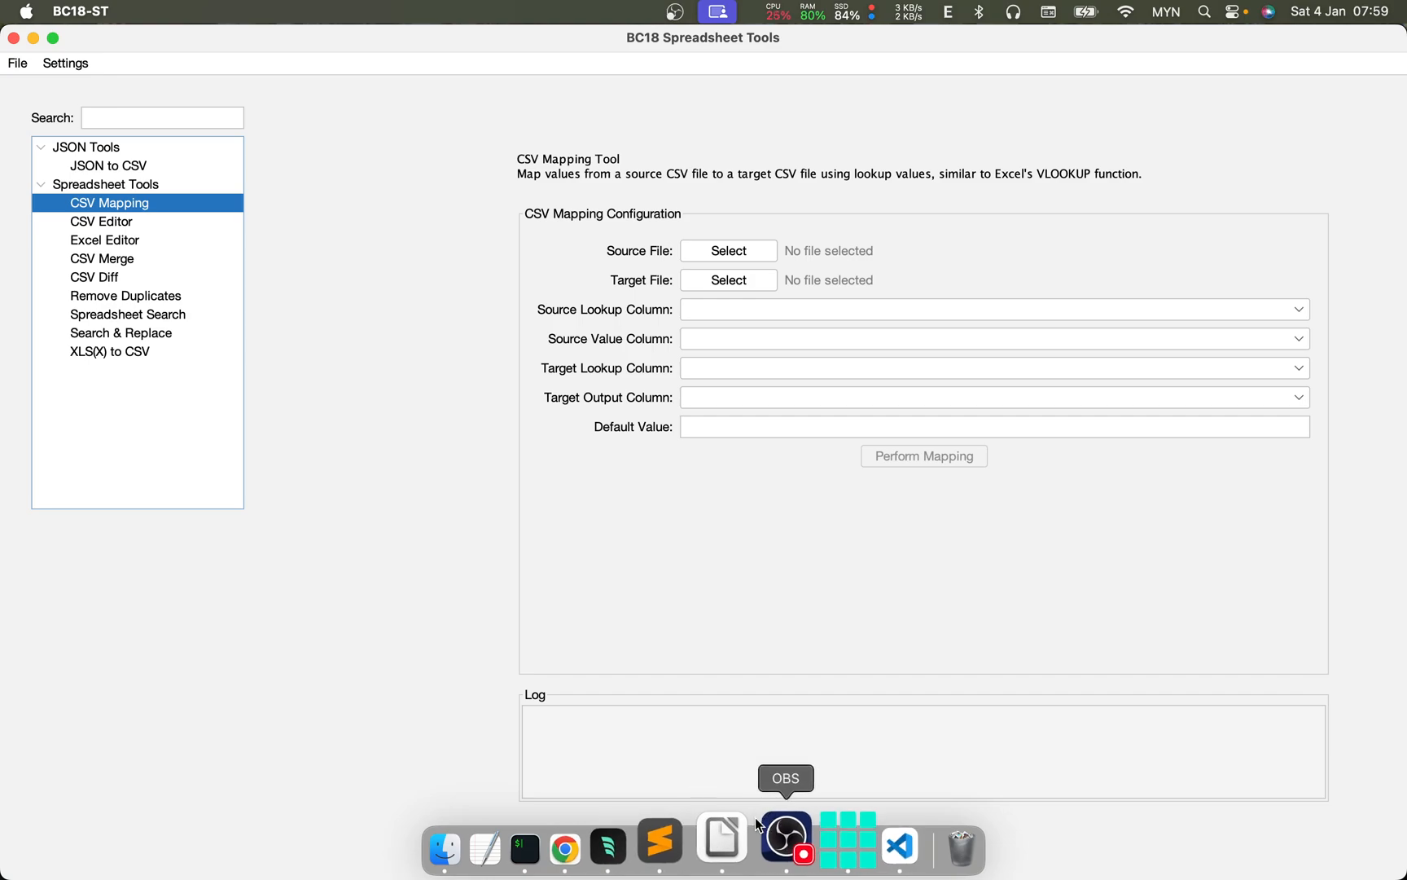
{"action": "left_click", "coordinate": [859, 839]}
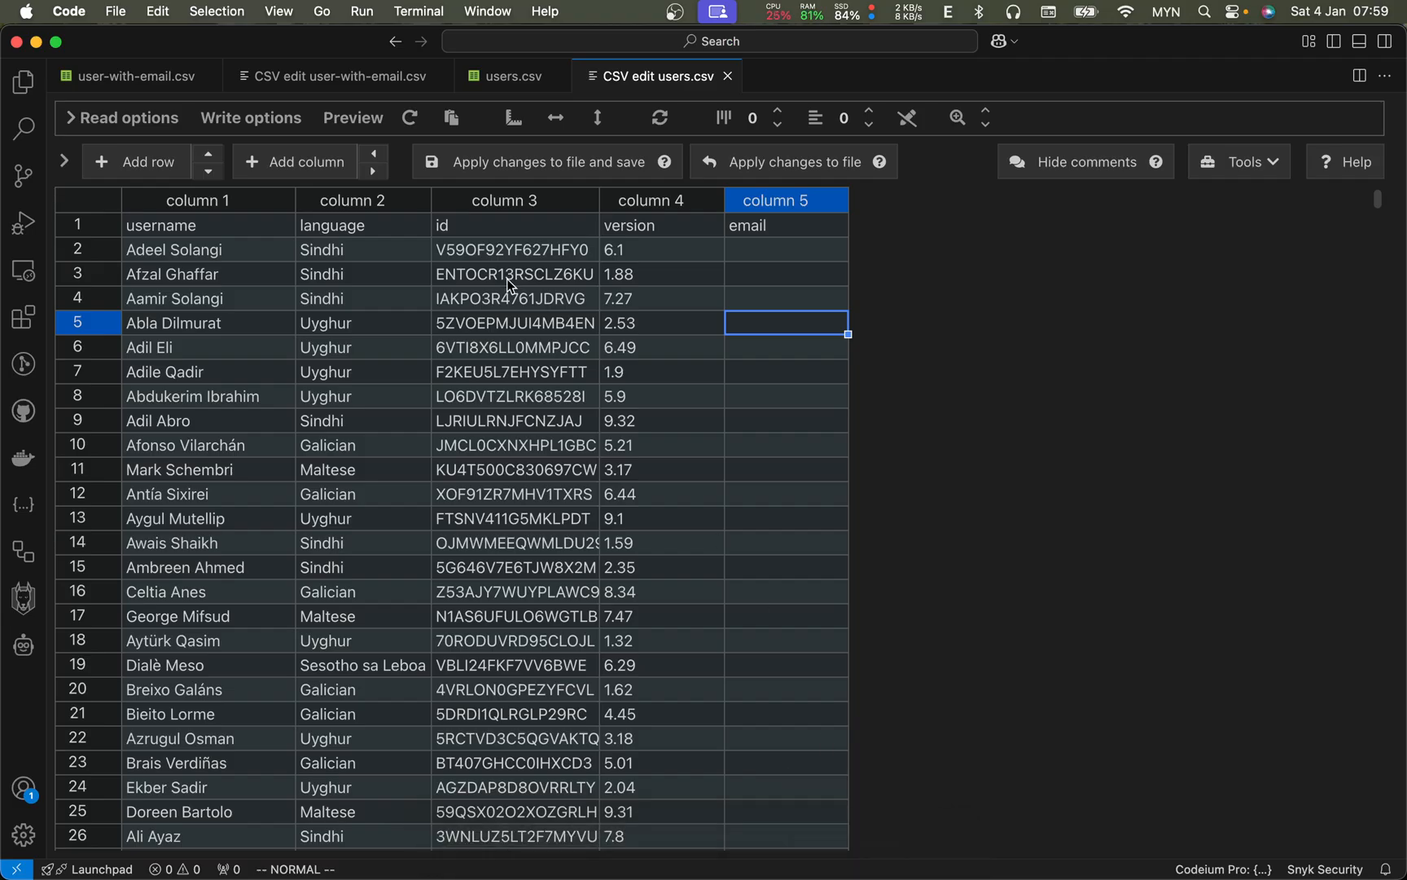
{"action": "left_click", "coordinate": [276, 85]}
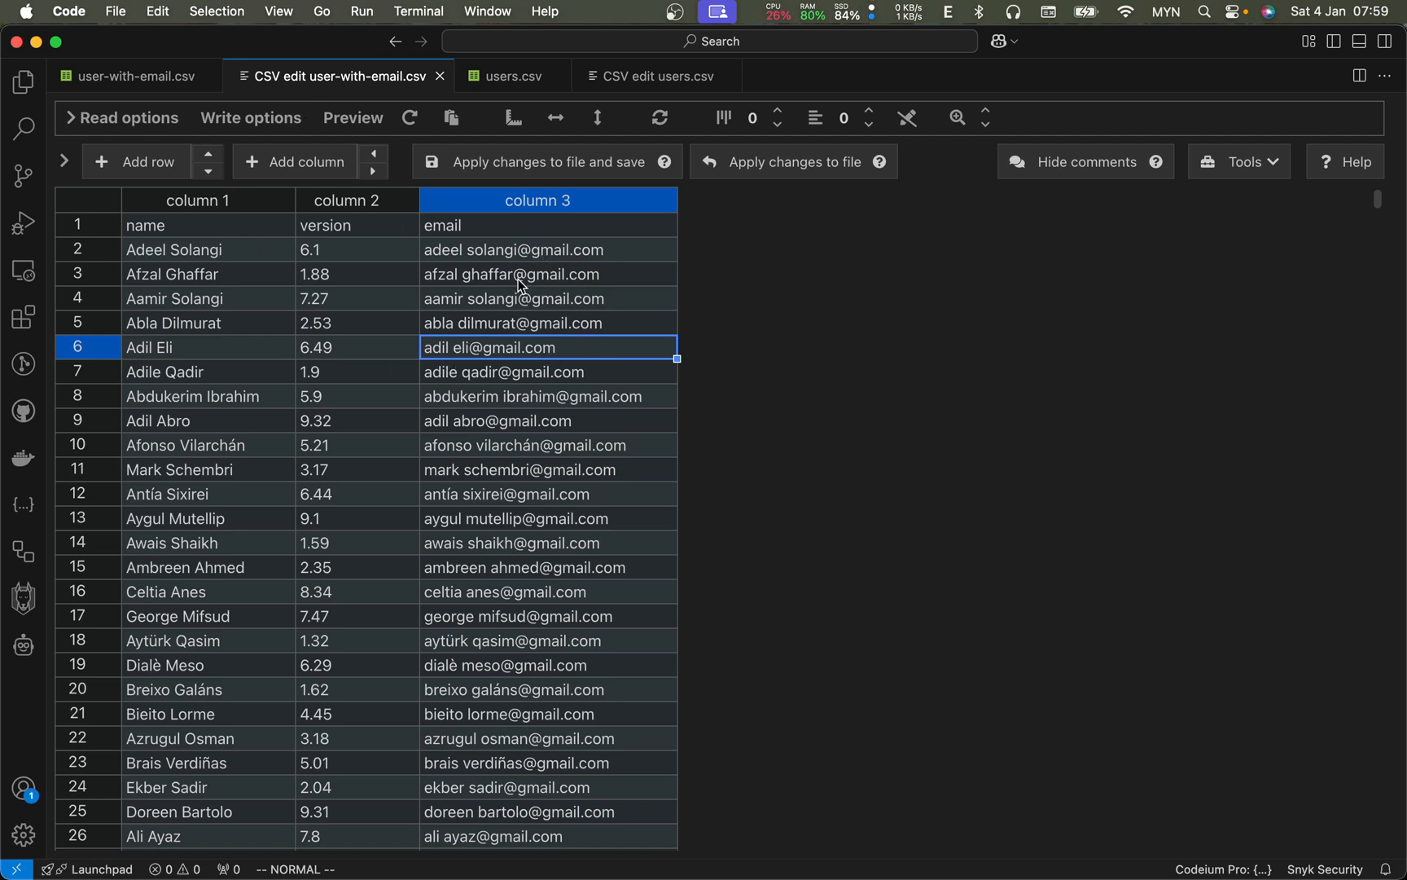
- Switch to BC18 Spreadsheet Tools and load user-with-email.csv from the Downloads folder as the CSV mapping's source file
{"action": "left_click", "coordinate": [825, 845]}
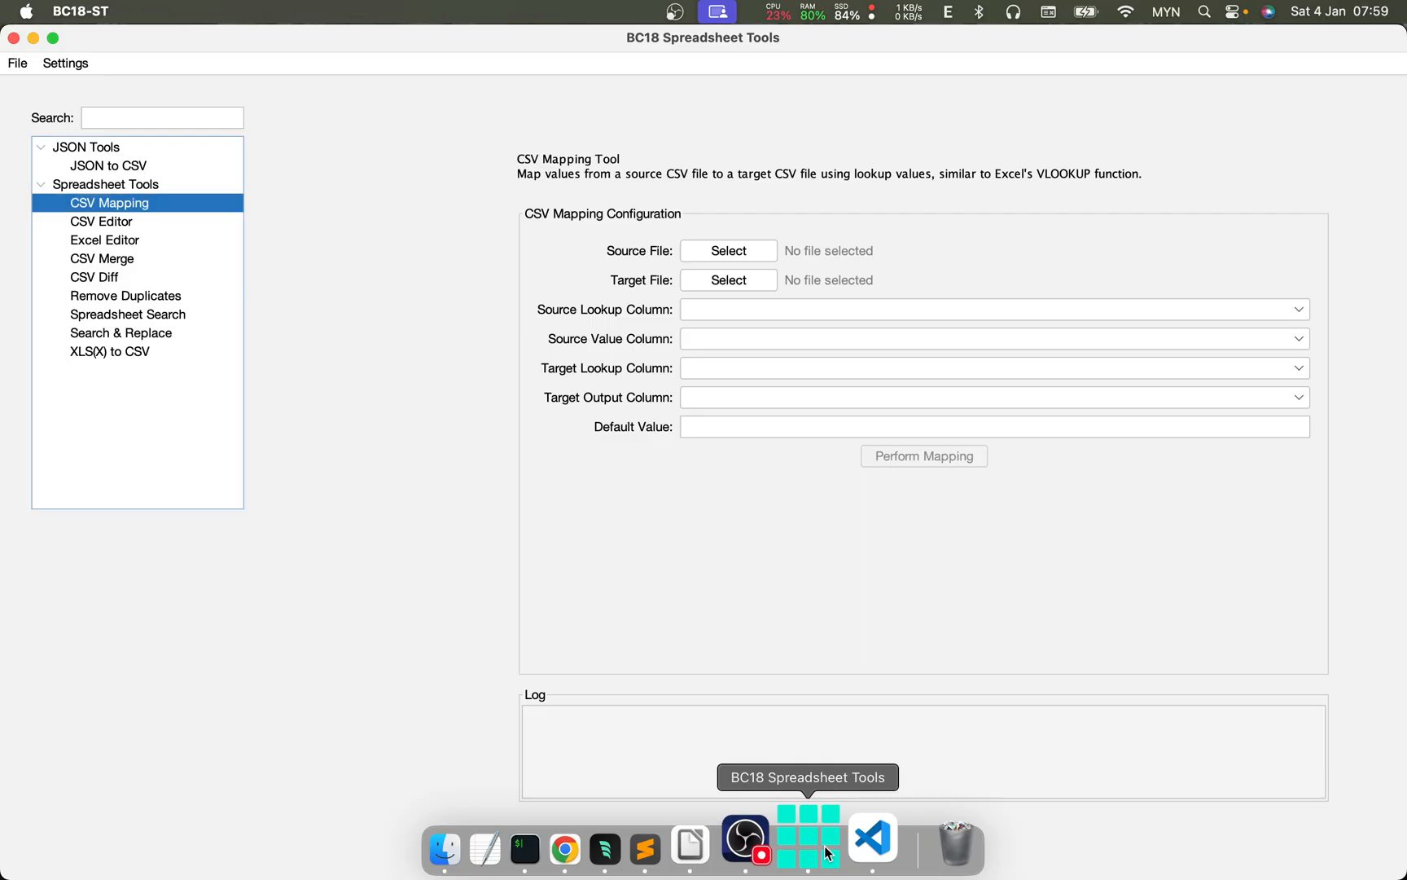
{"action": "left_click", "coordinate": [712, 250]}
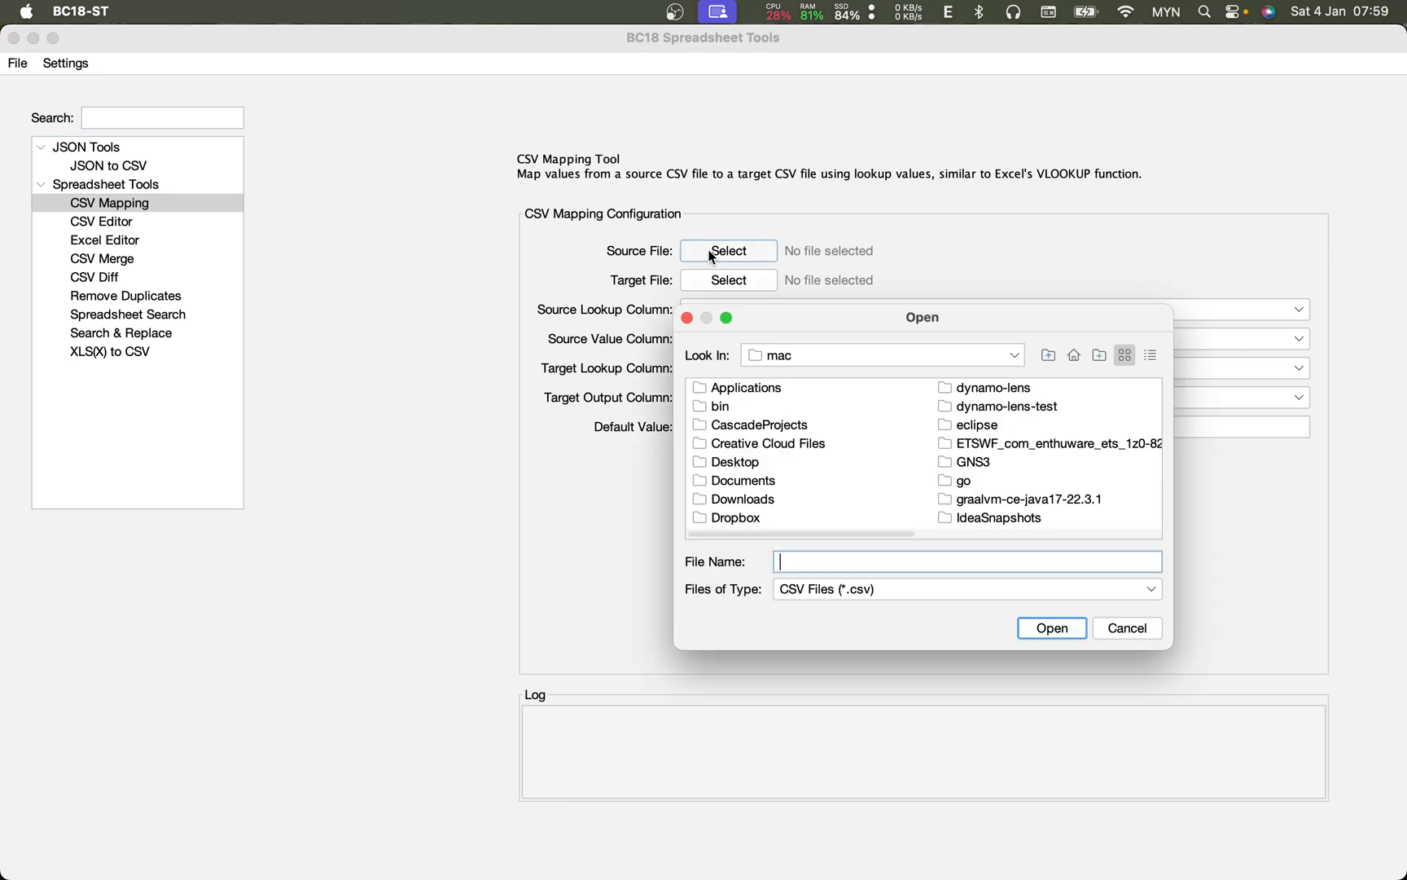
{"action": "left_click", "coordinate": [758, 500]}
{"action": "double_click", "coordinate": [759, 500]}
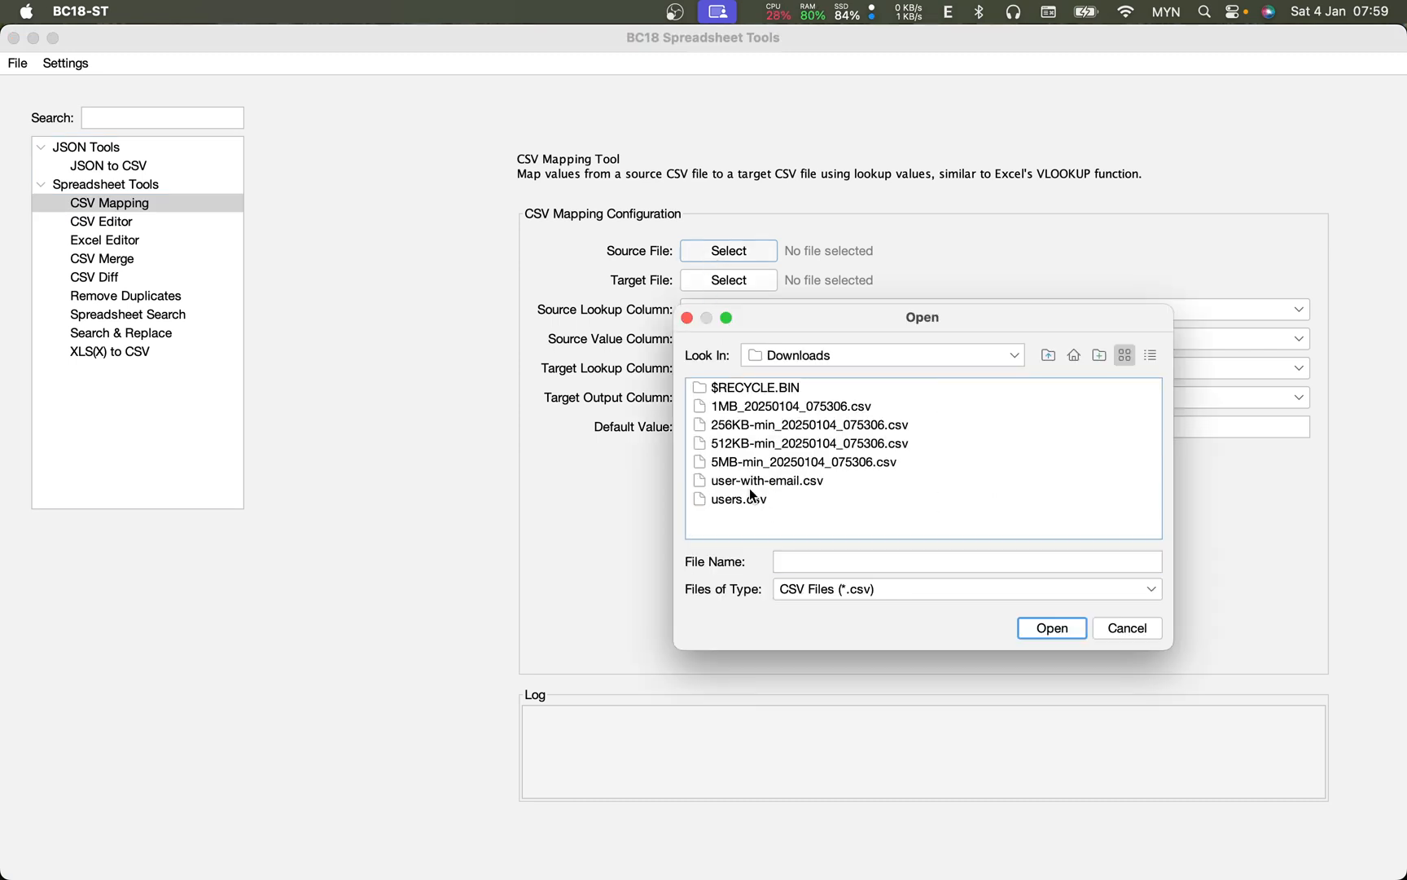
{"action": "left_click", "coordinate": [735, 487]}
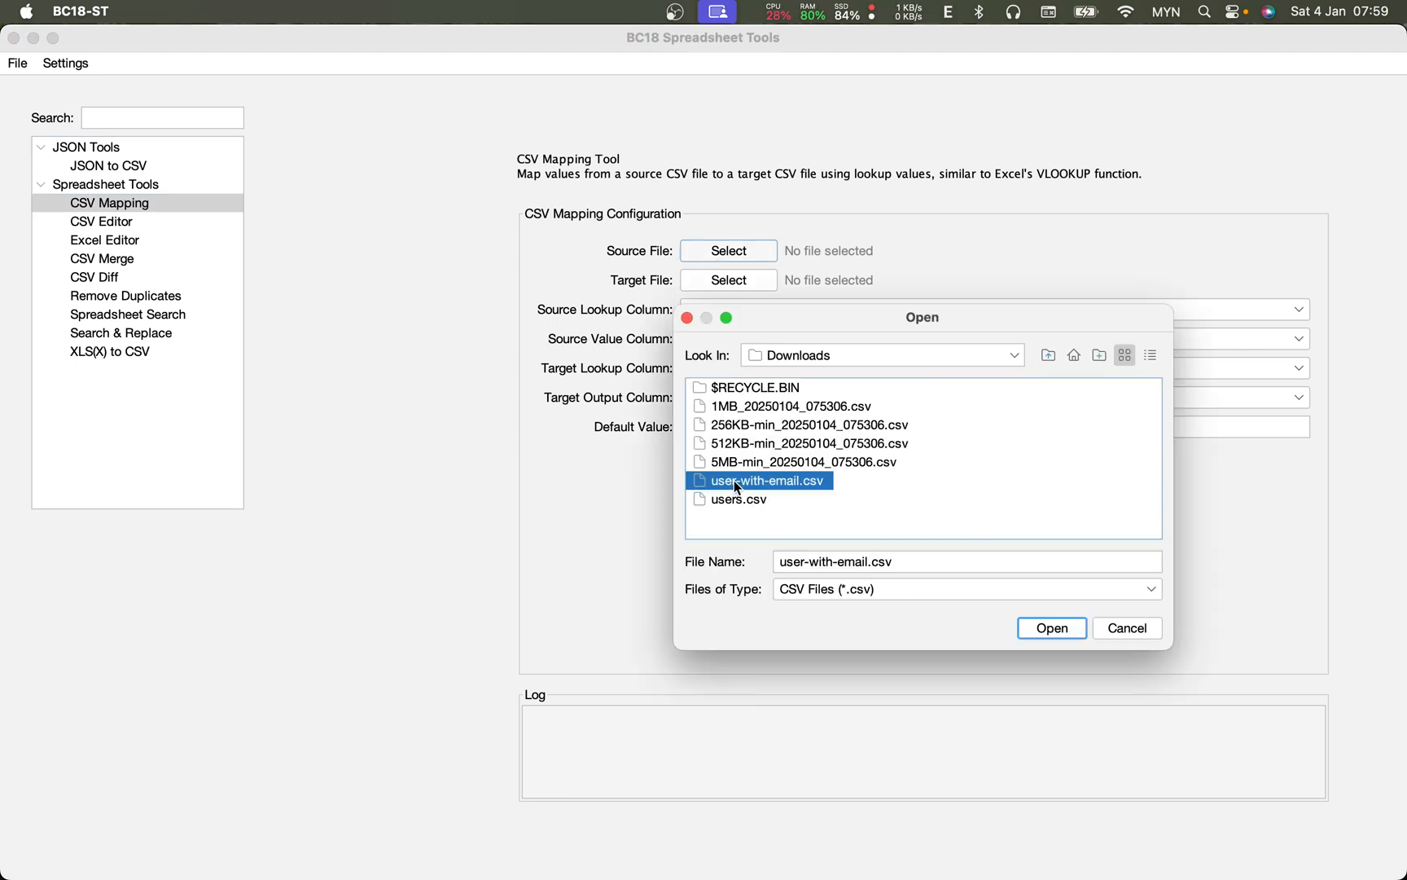
{"action": "left_click", "coordinate": [1004, 531]}
{"action": "left_click", "coordinate": [802, 478]}
{"action": "left_click", "coordinate": [1077, 630]}
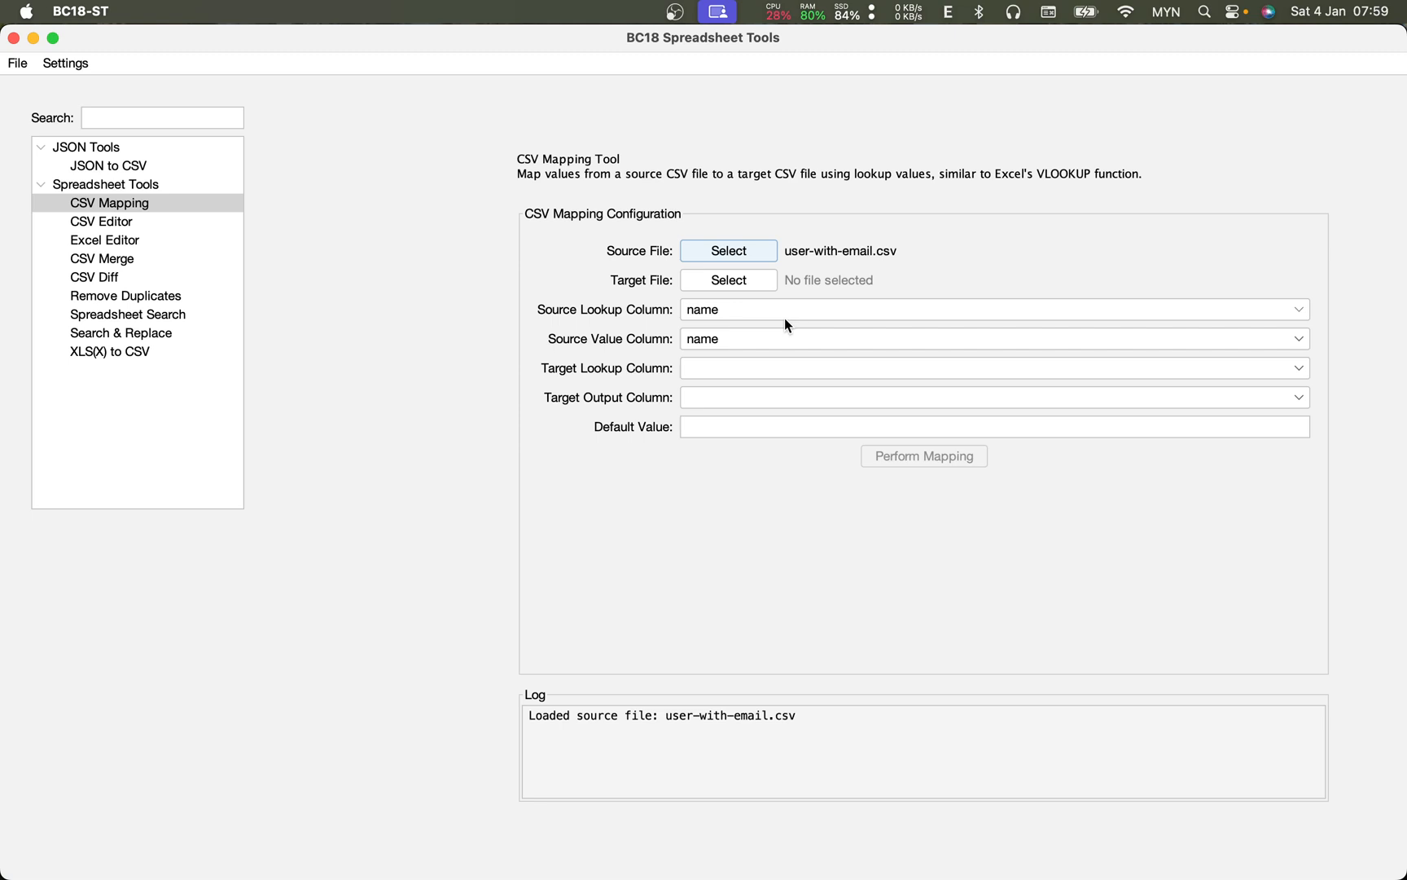
- Keep name as the source lookup column and set the source value column to email
{"action": "left_click", "coordinate": [744, 310]}
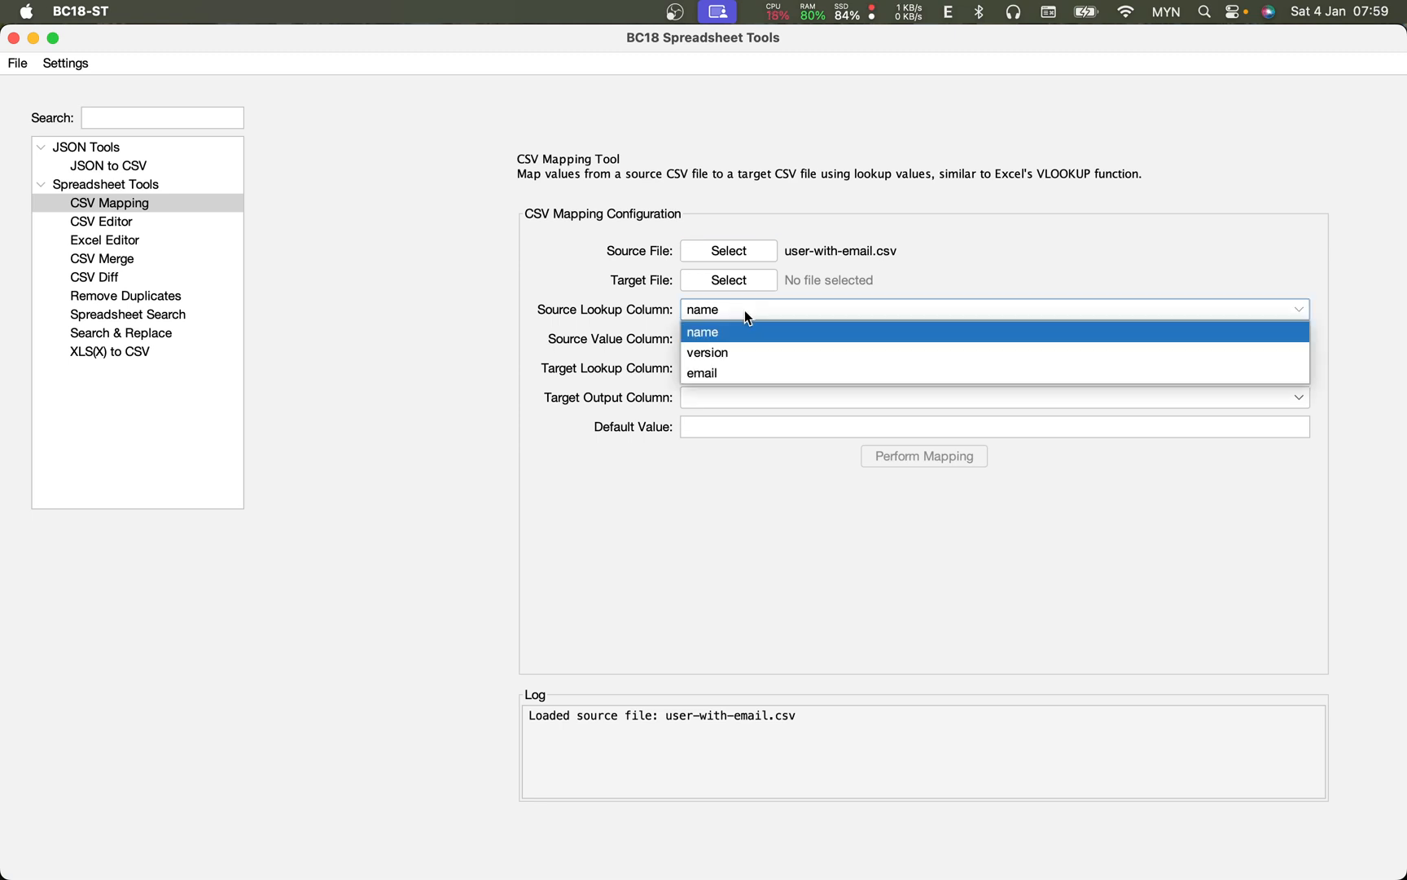
{"action": "left_click", "coordinate": [705, 310]}
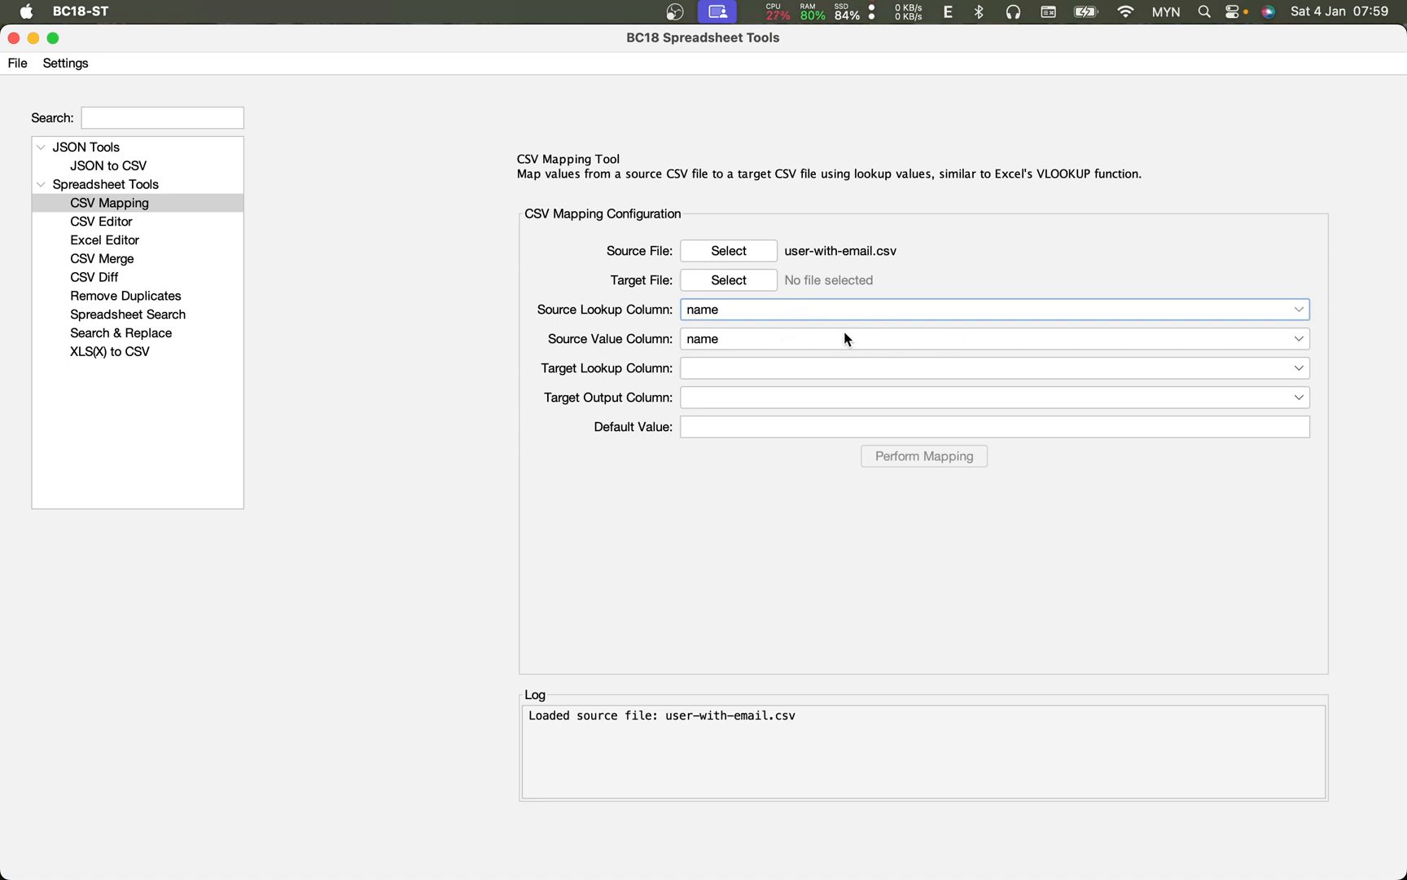
{"action": "left_click", "coordinate": [740, 341]}
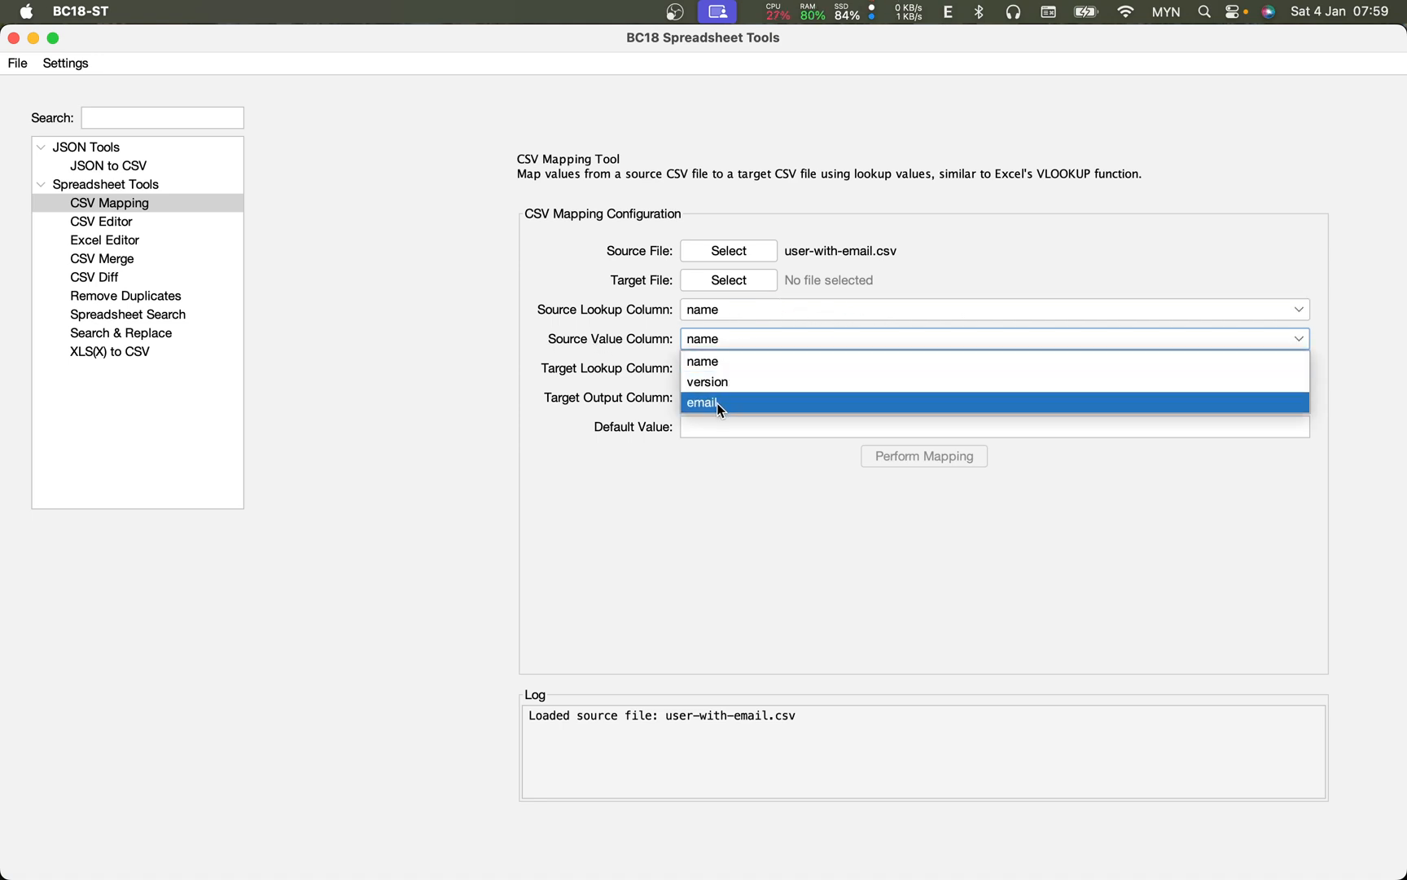
{"action": "left_click", "coordinate": [692, 402]}
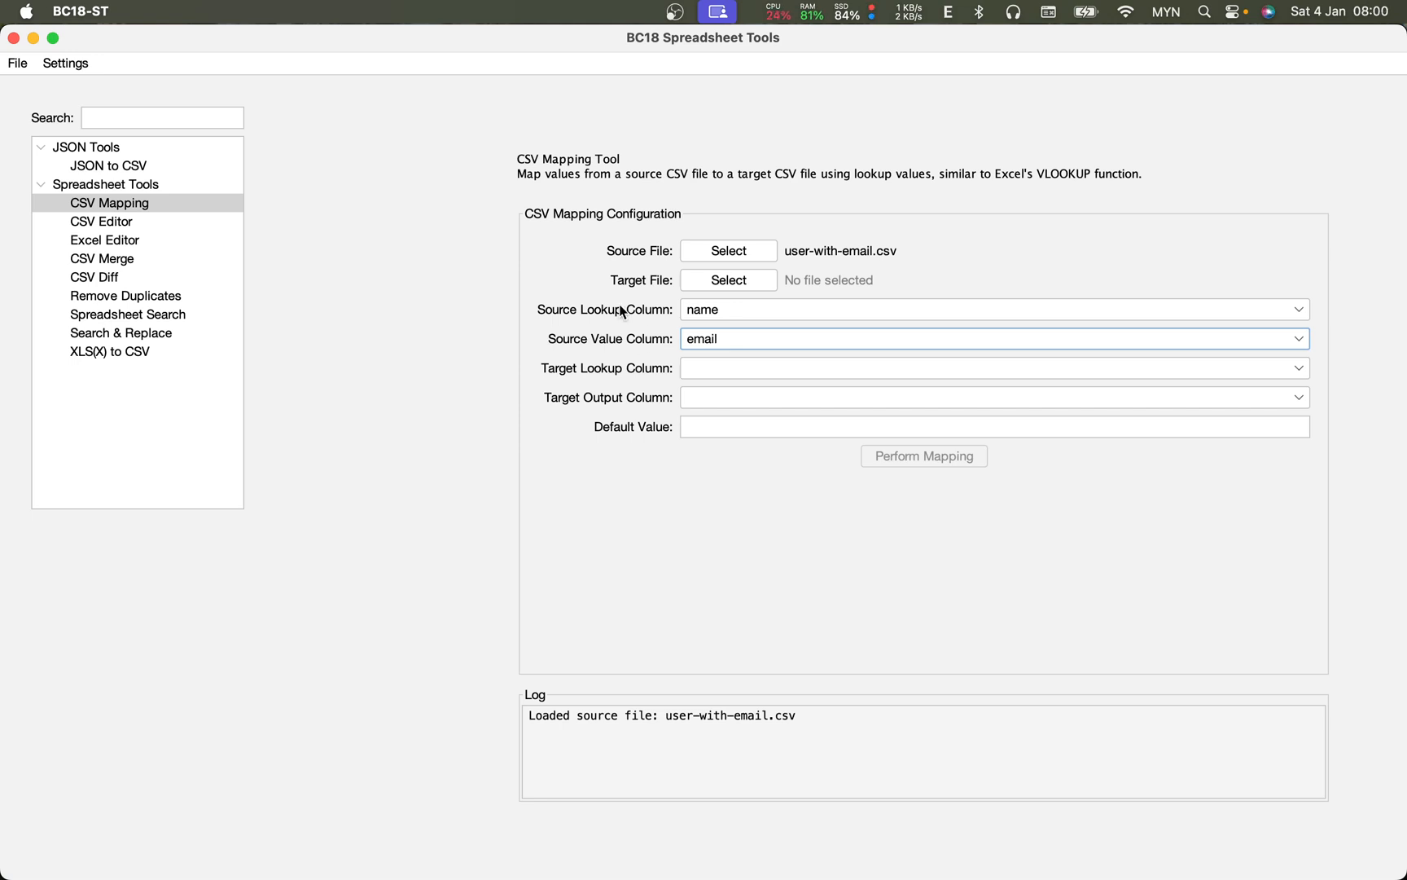
- Load users.csv from the Downloads folder as the mapping's target file
{"action": "left_click", "coordinate": [711, 282]}
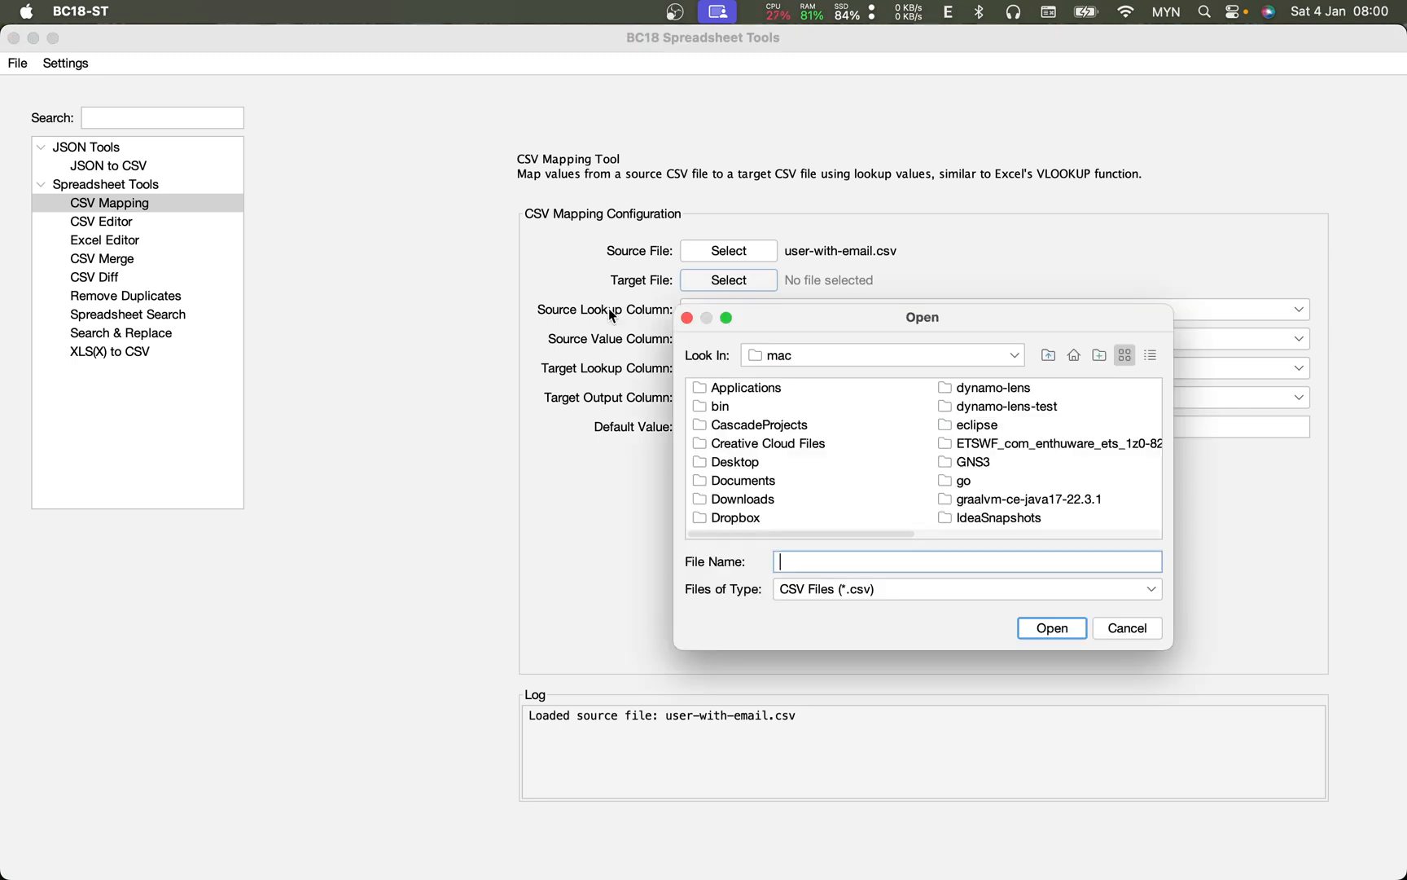
{"action": "double_click", "coordinate": [766, 498]}
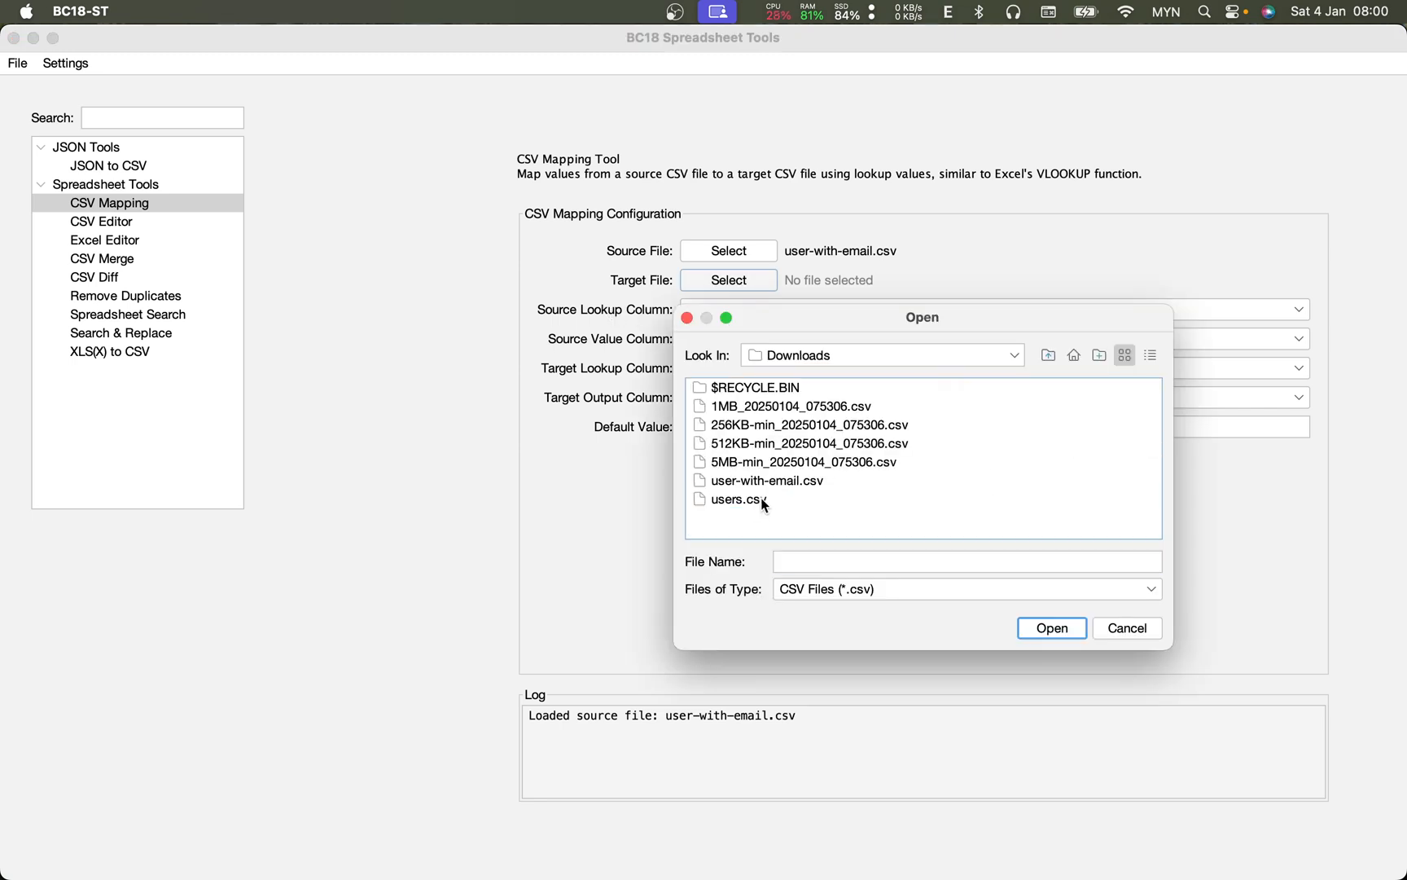
{"action": "double_click", "coordinate": [744, 497]}
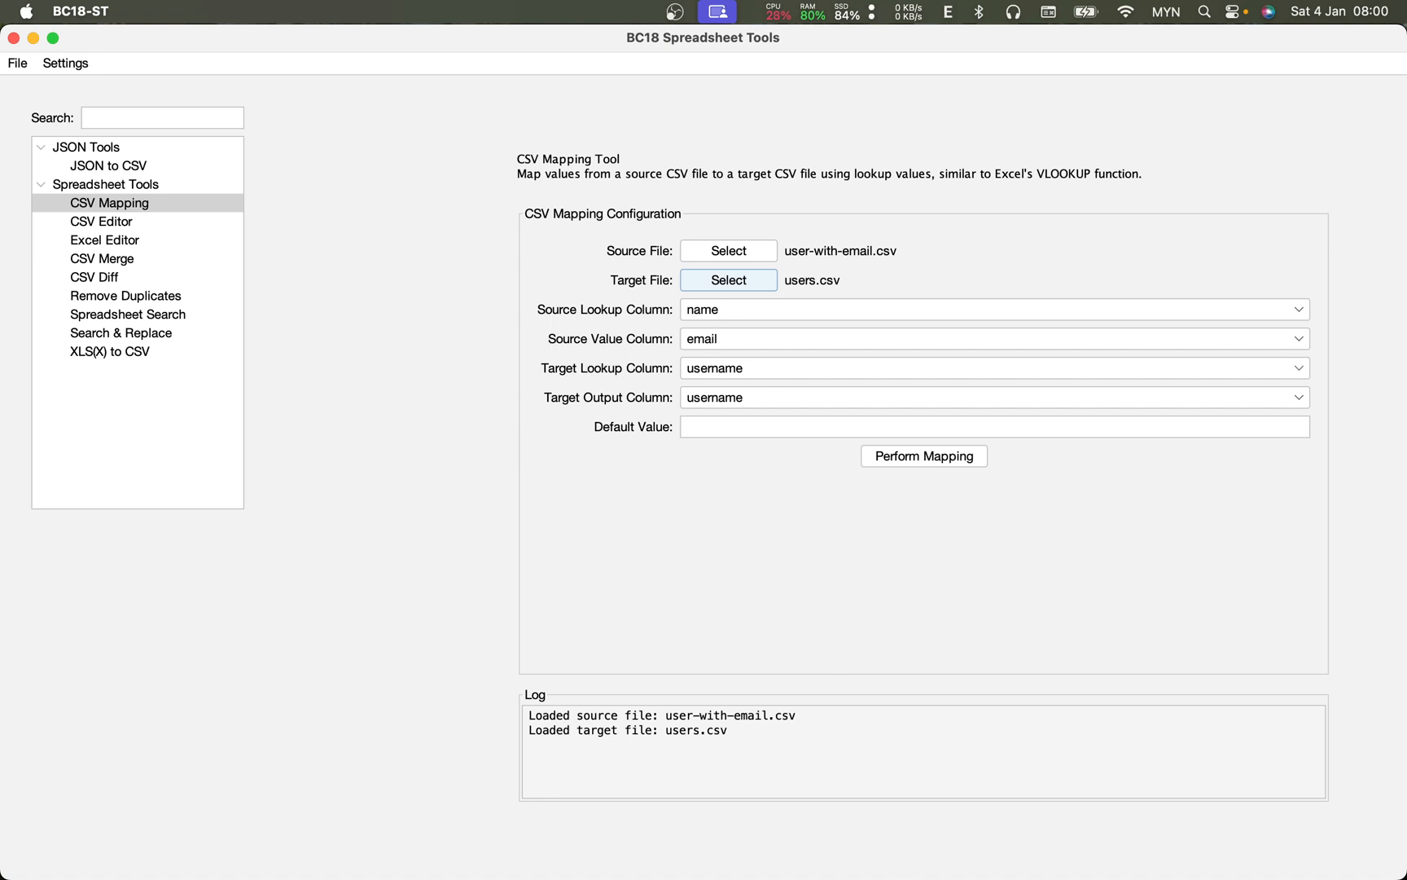
- Switch to Code and review the username and email columns of users.csv
{"action": "mouse_move", "coordinate": [652, 873]}
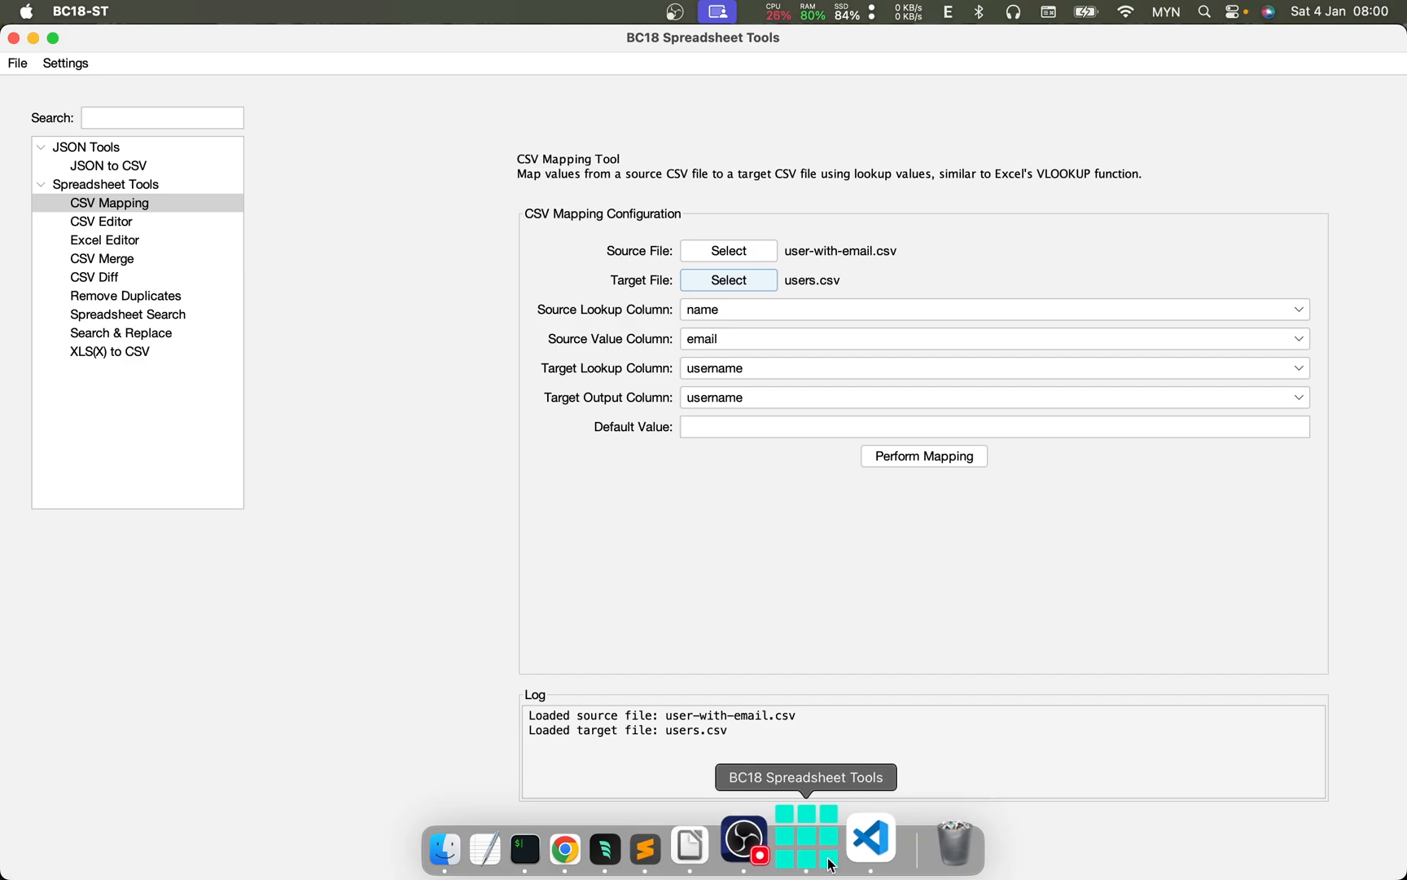
{"action": "left_click", "coordinate": [859, 848]}
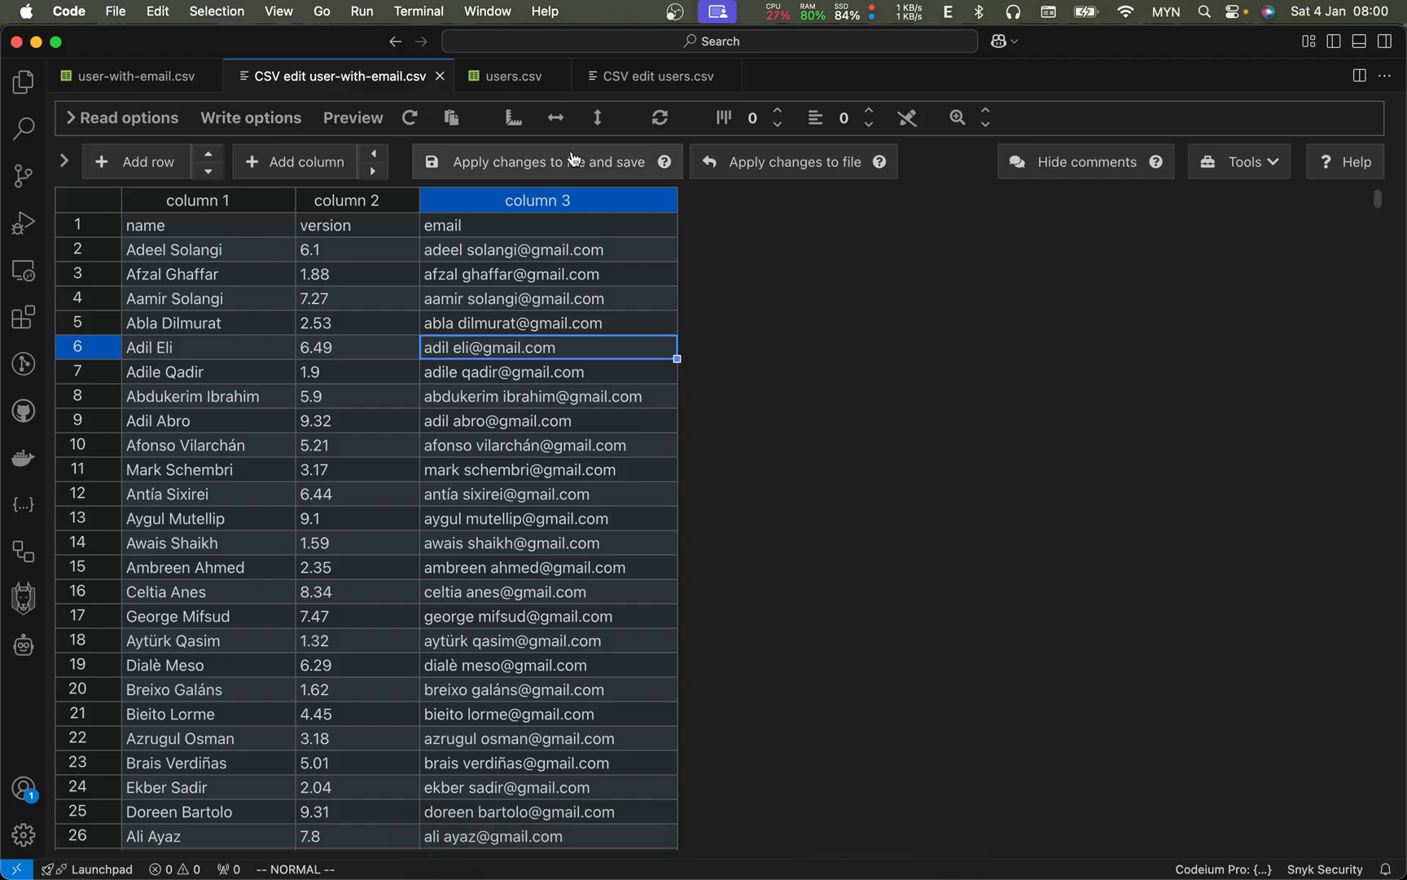
{"action": "left_click", "coordinate": [648, 76]}
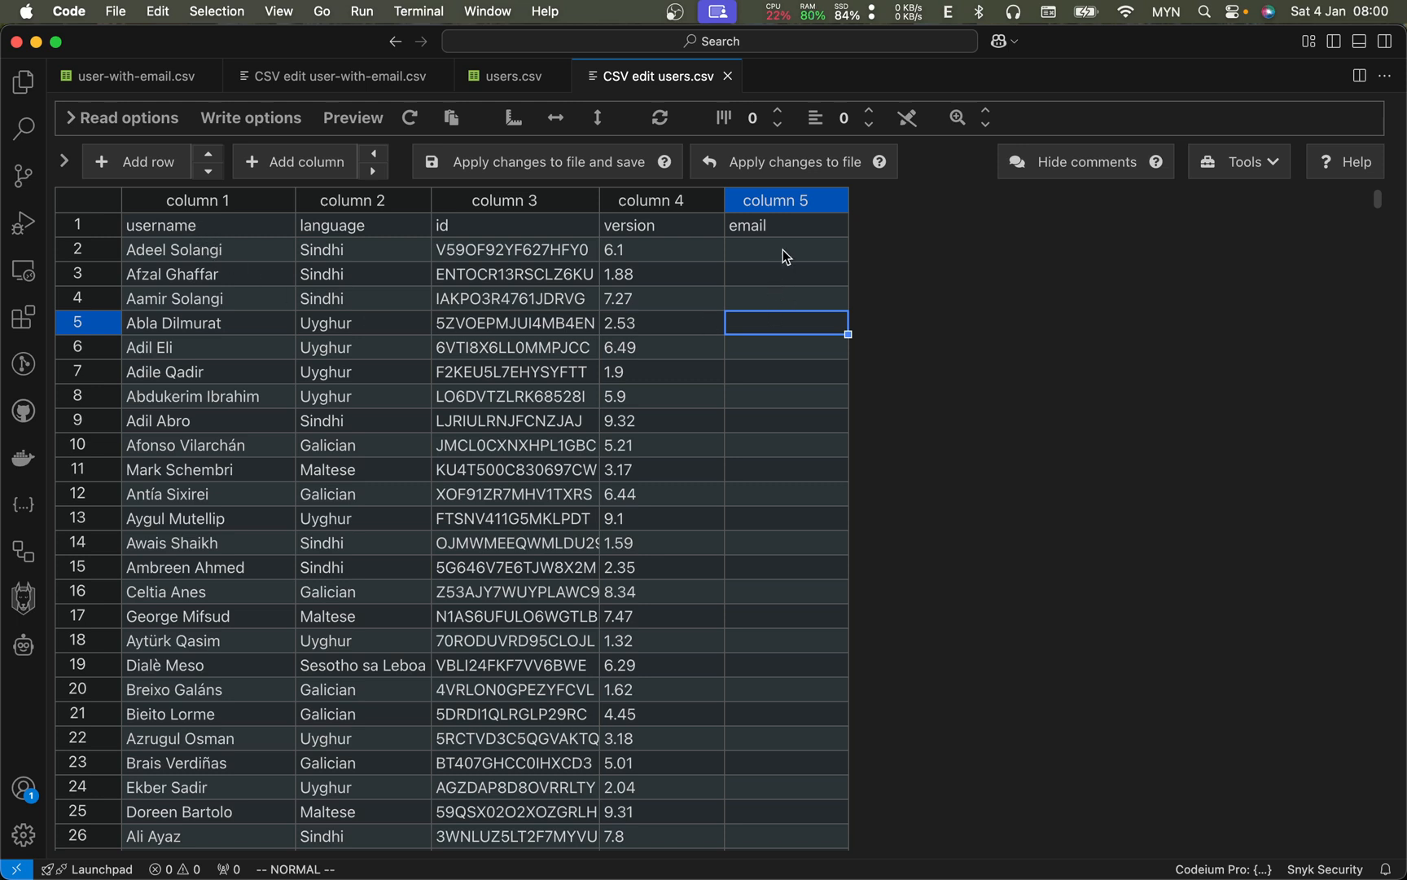
{"action": "left_click", "coordinate": [782, 375]}
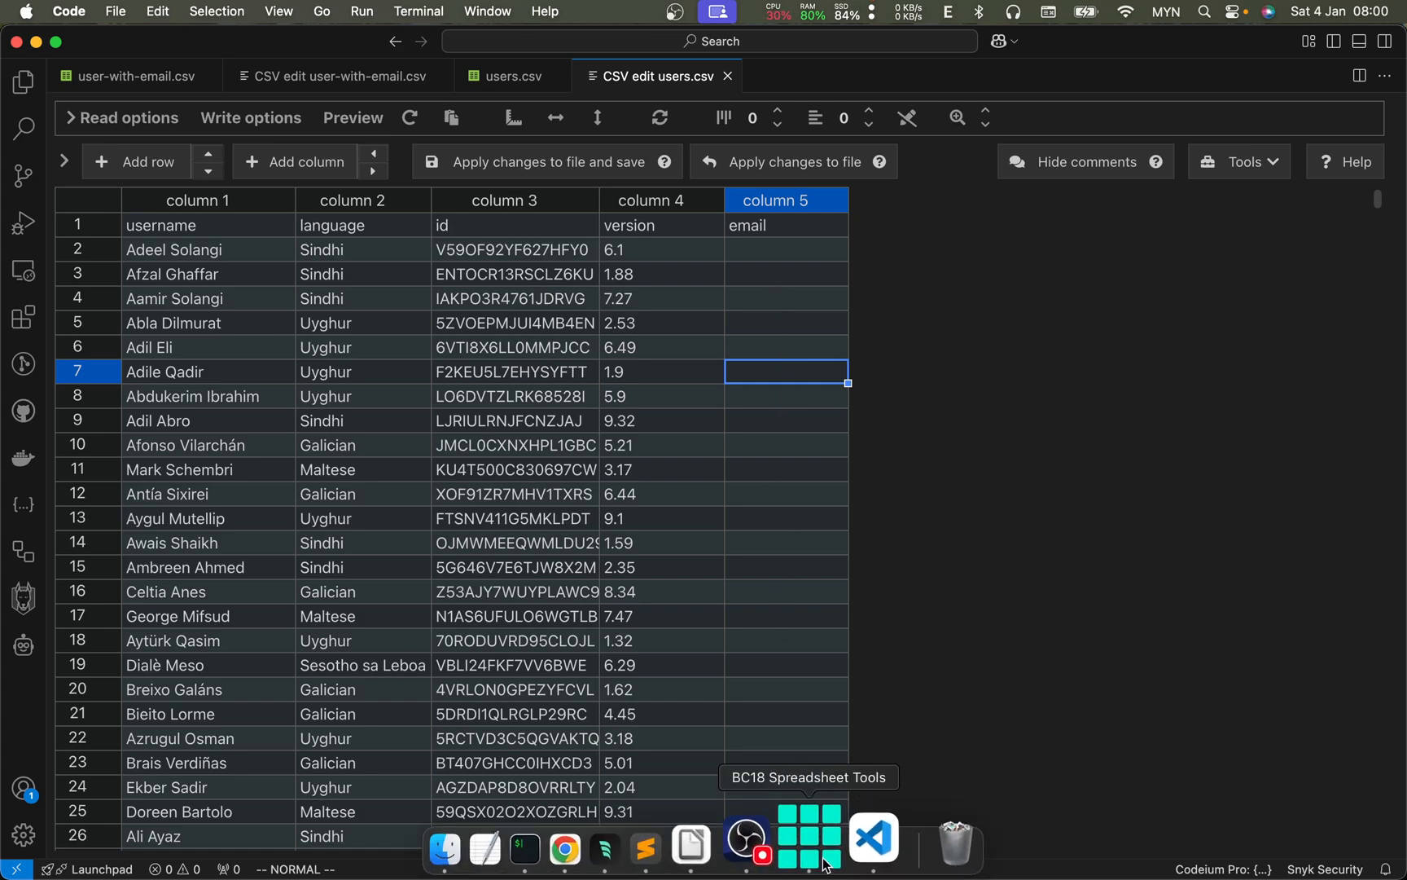
- Return to BC18 Spreadsheet Tools, set the target output column to email and enter a placeholder e-mail address as the default value
{"action": "left_click", "coordinate": [802, 843]}
{"action": "left_click", "coordinate": [741, 407]}
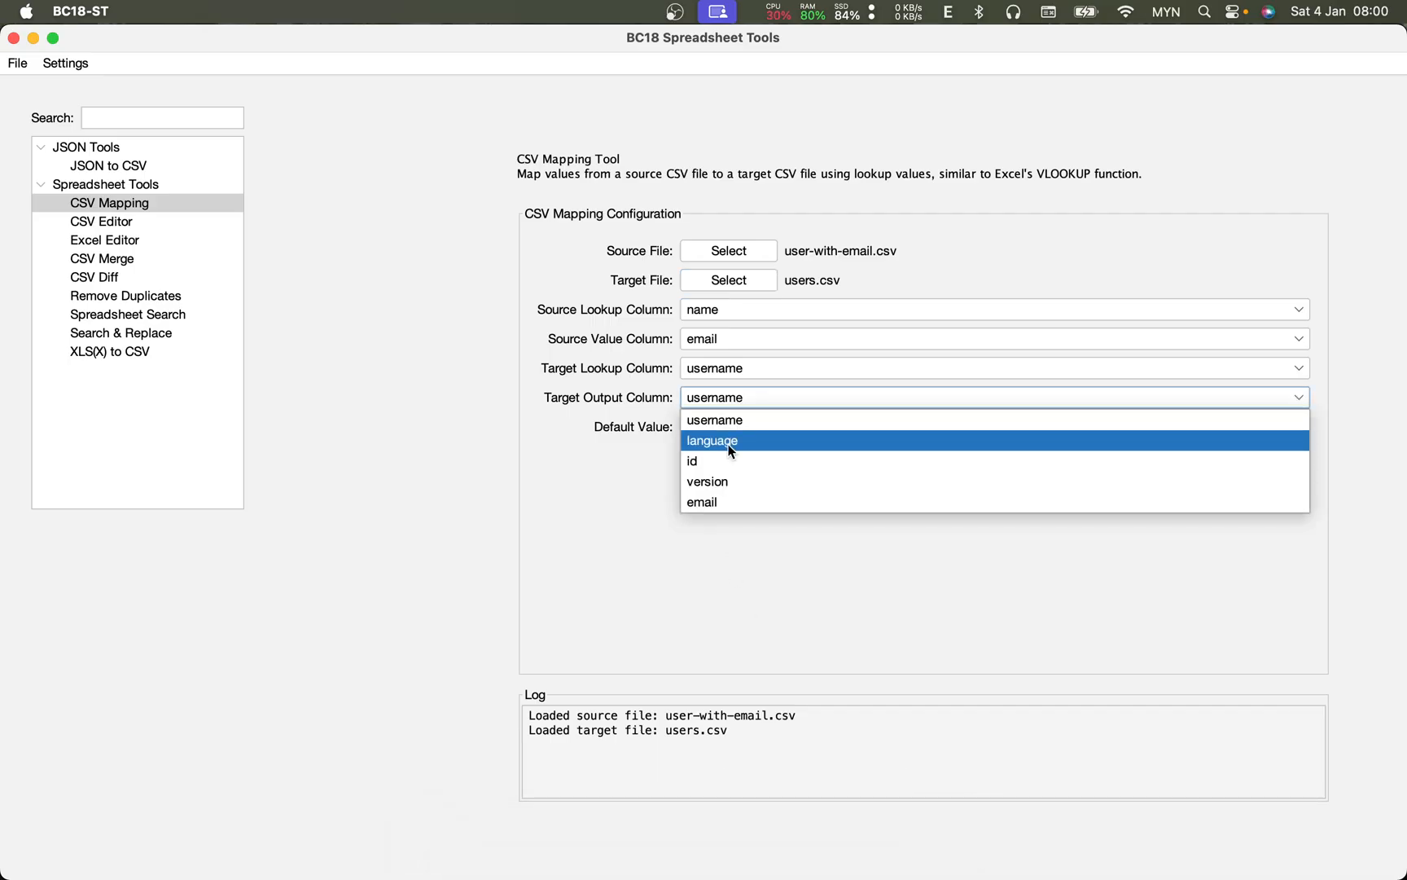
{"action": "left_click", "coordinate": [733, 501]}
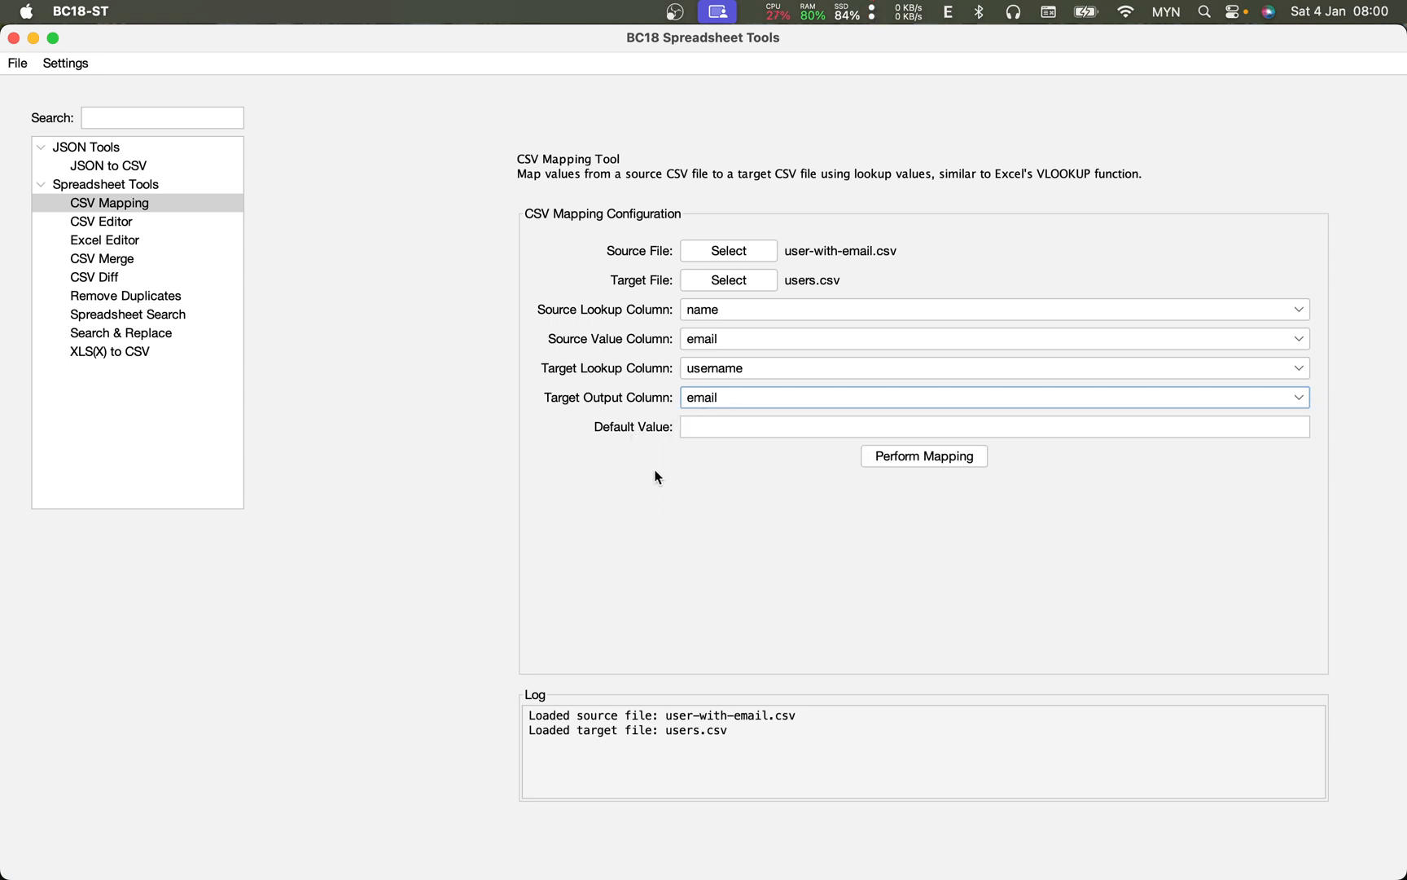
{"action": "left_click", "coordinate": [719, 431]}
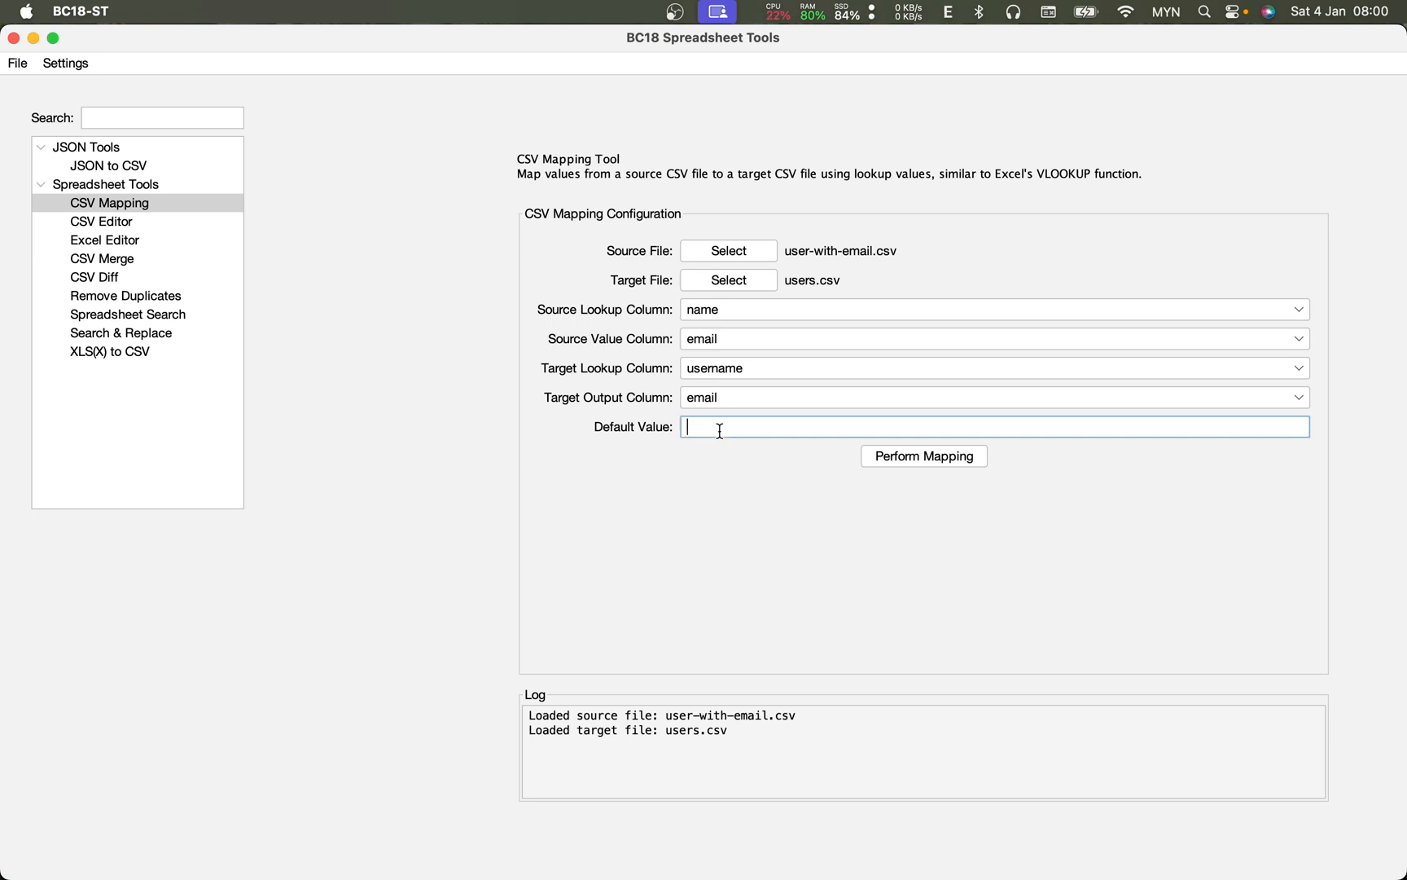
{"action": "type", "text": "default@email.com"}
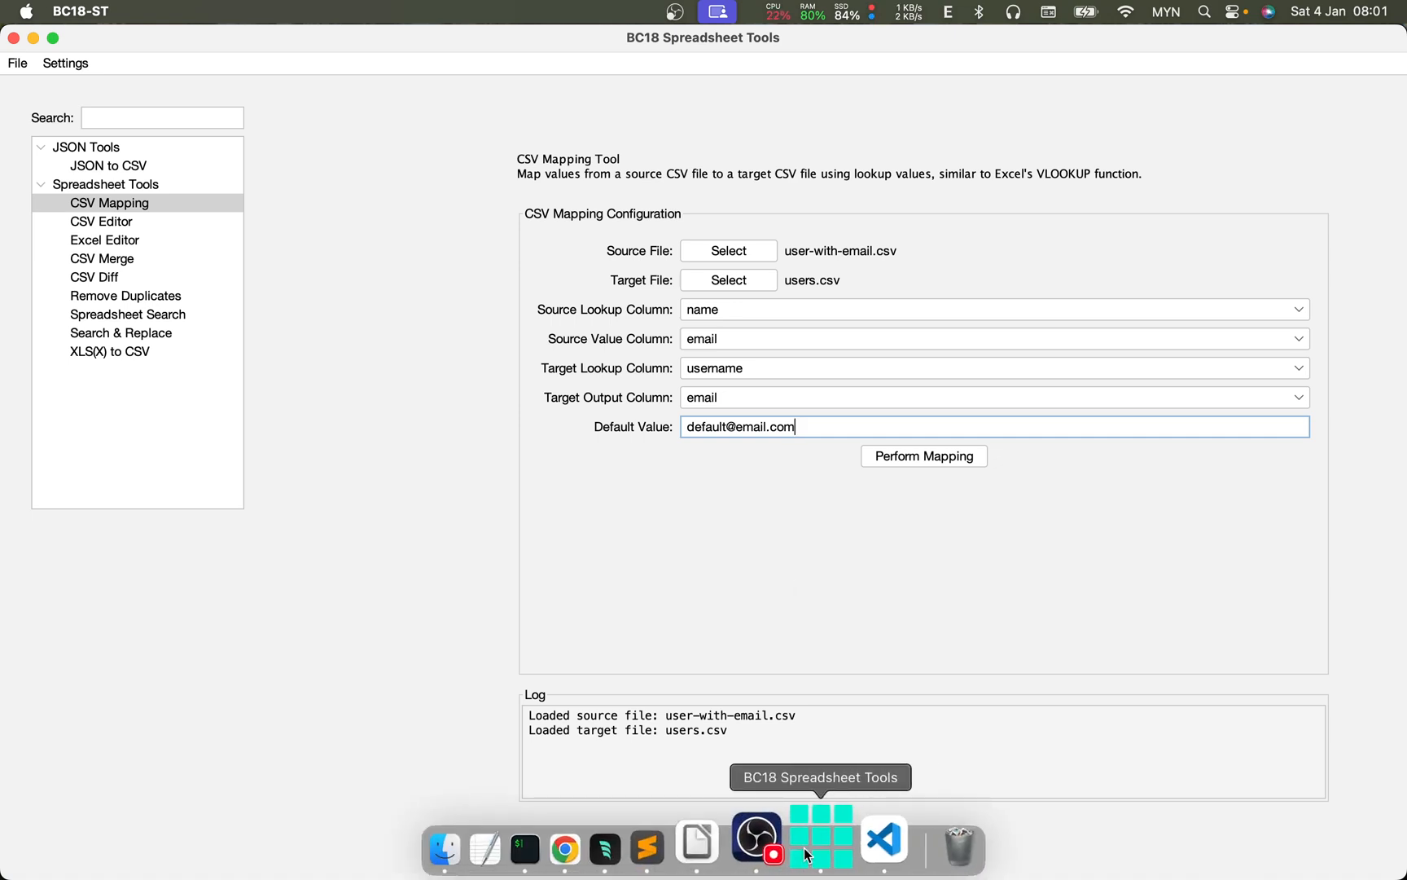
- Switch to Code and check the email column of users.csv down to its last rows
{"action": "left_click", "coordinate": [844, 851]}
{"action": "scroll", "coordinate": [637, 581], "scroll_direction": "down", "scroll_amount": 15}
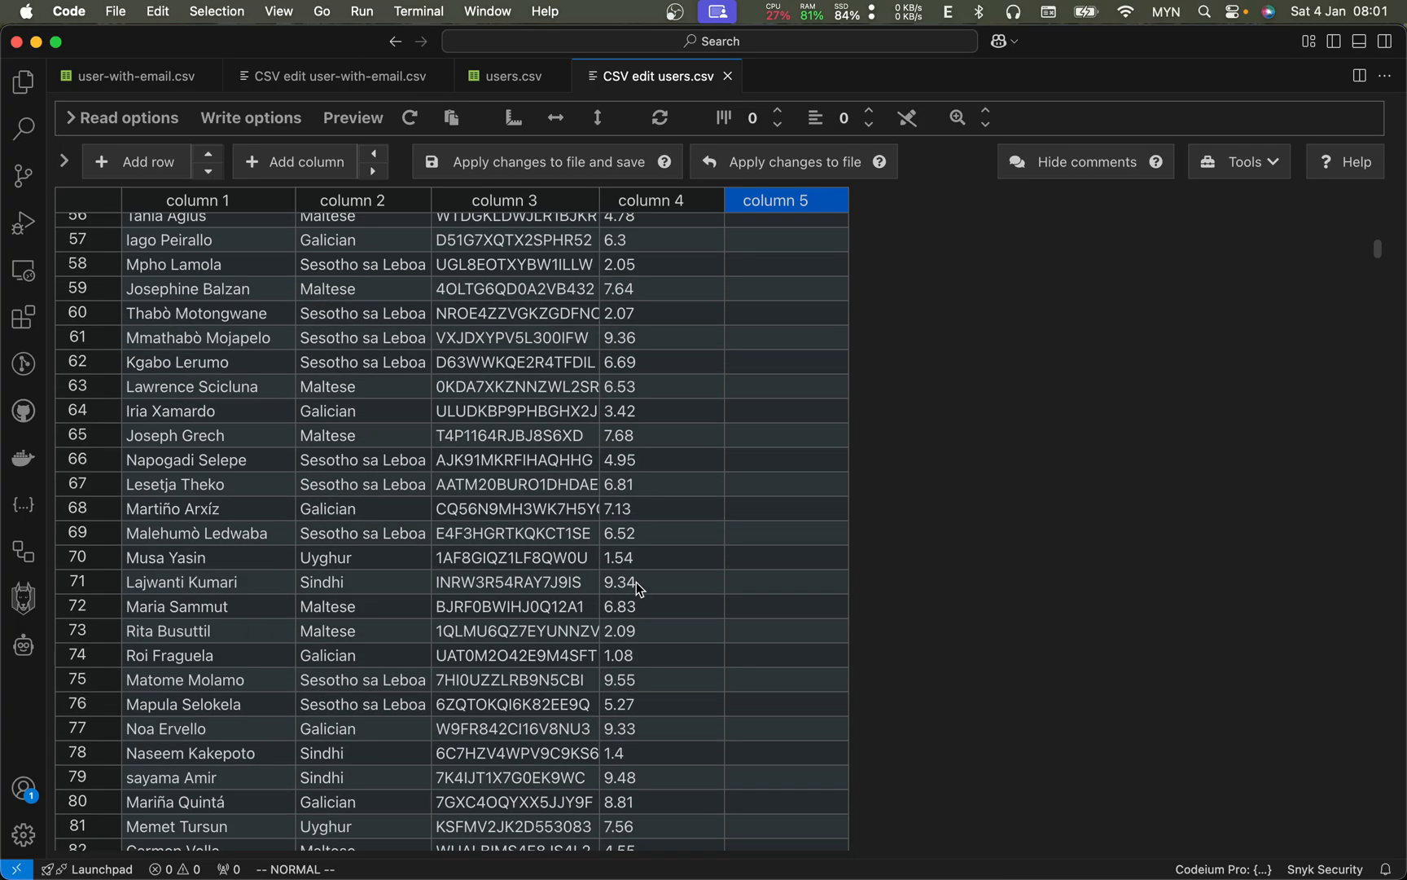
{"action": "left_click_drag", "start_coordinate": [1378, 249], "coordinate": [1394, 848]}
{"action": "scroll", "coordinate": [1394, 849], "scroll_direction": "down", "scroll_amount": 10}
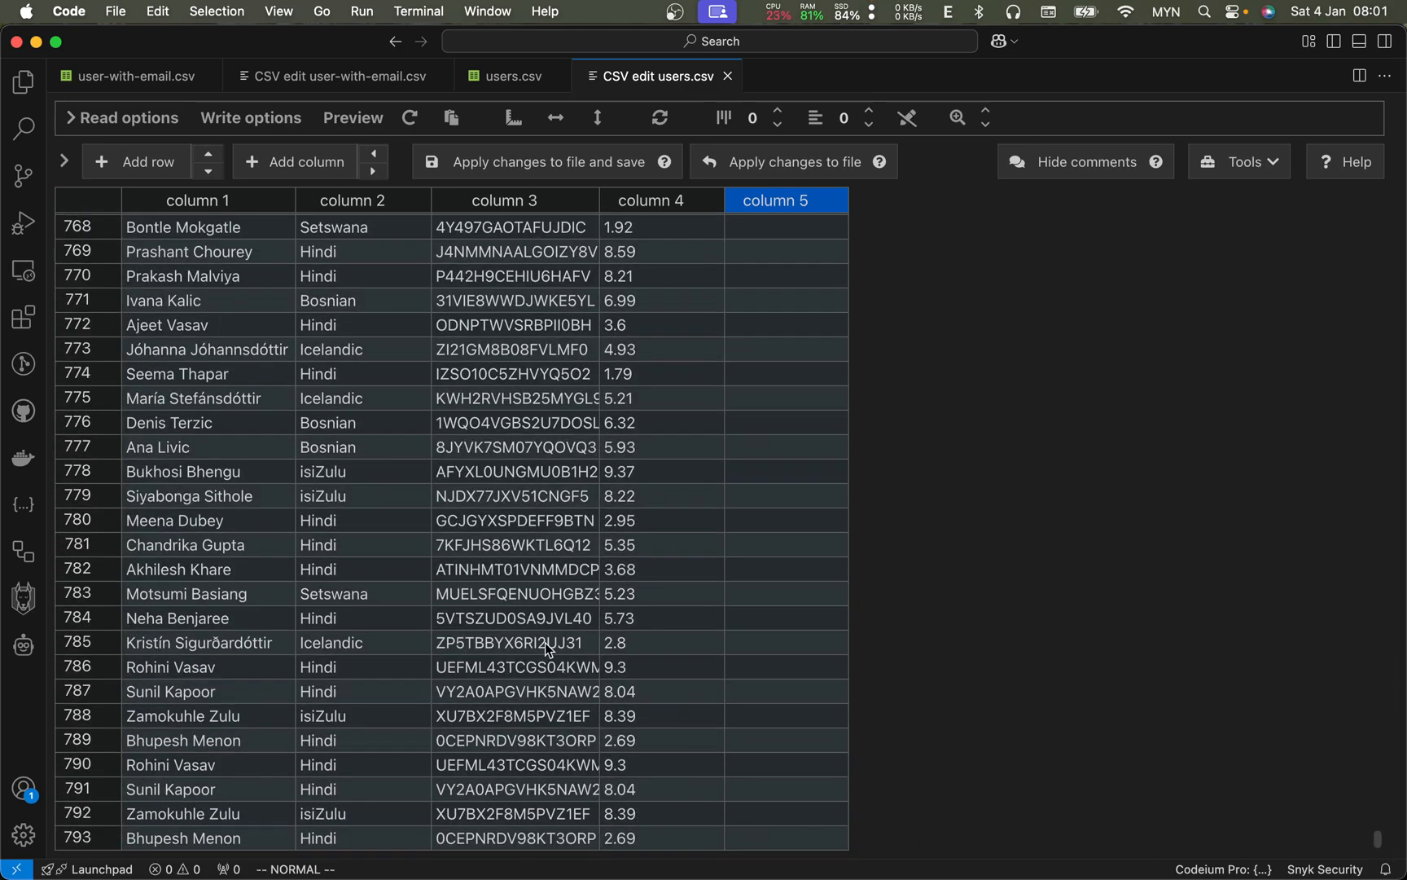
{"action": "mouse_move", "coordinate": [773, 875]}
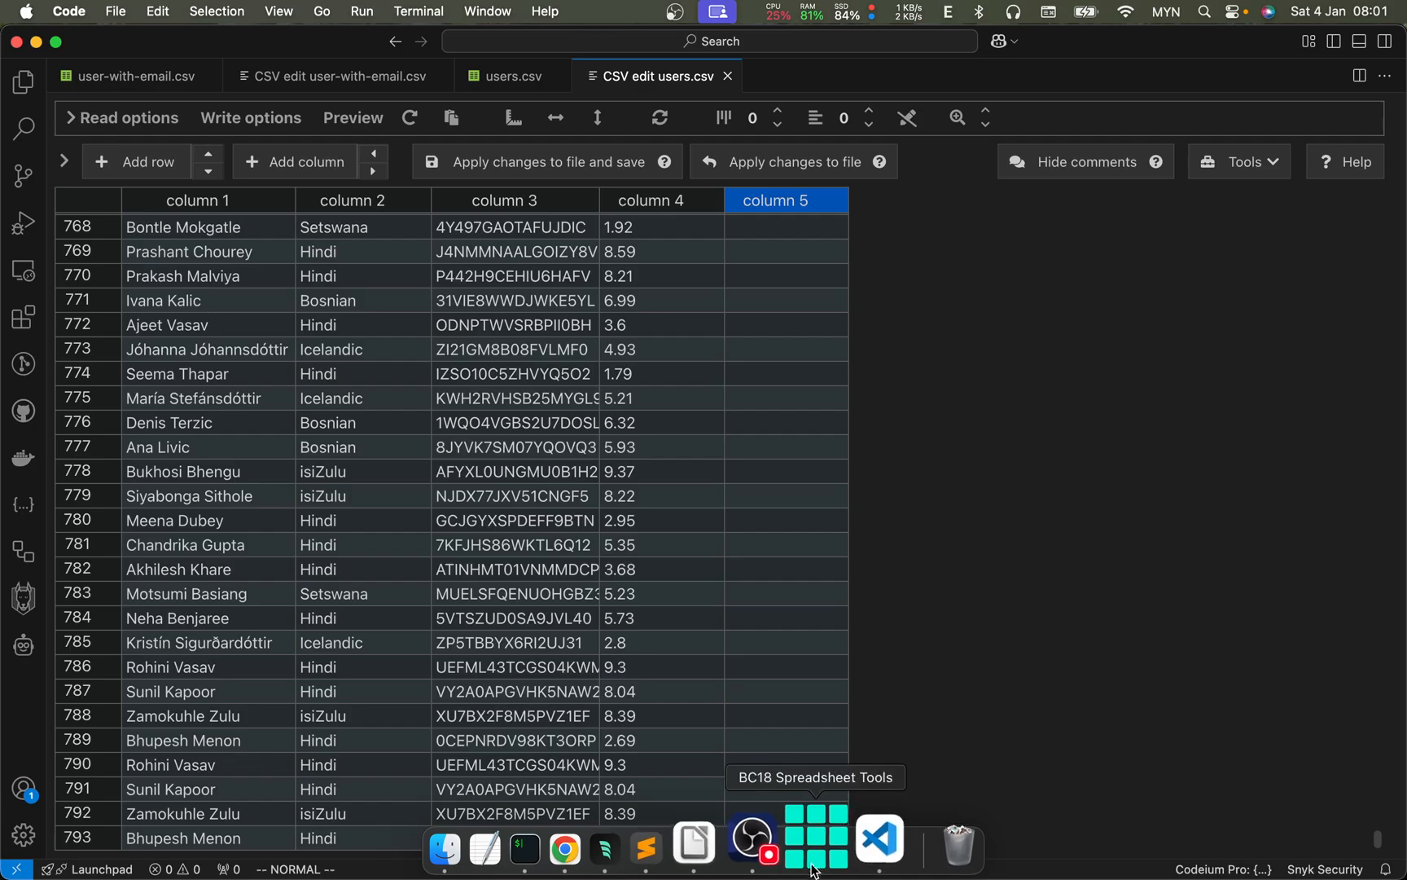
- Perform the mapping in BC18 Spreadsheet Tools and open the output file when offered
{"action": "left_click", "coordinate": [757, 831]}
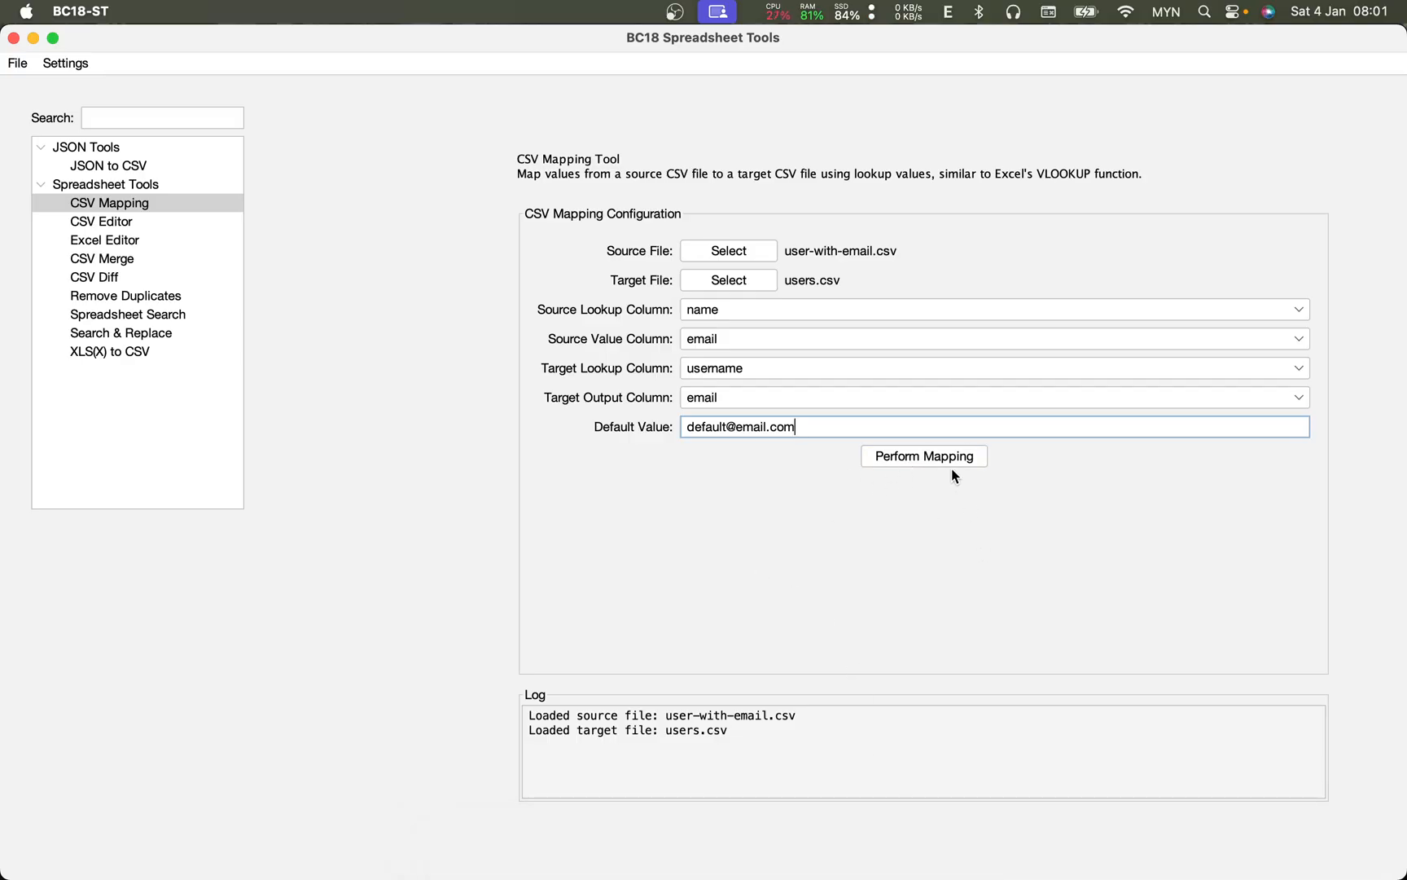
{"action": "left_click", "coordinate": [927, 458]}
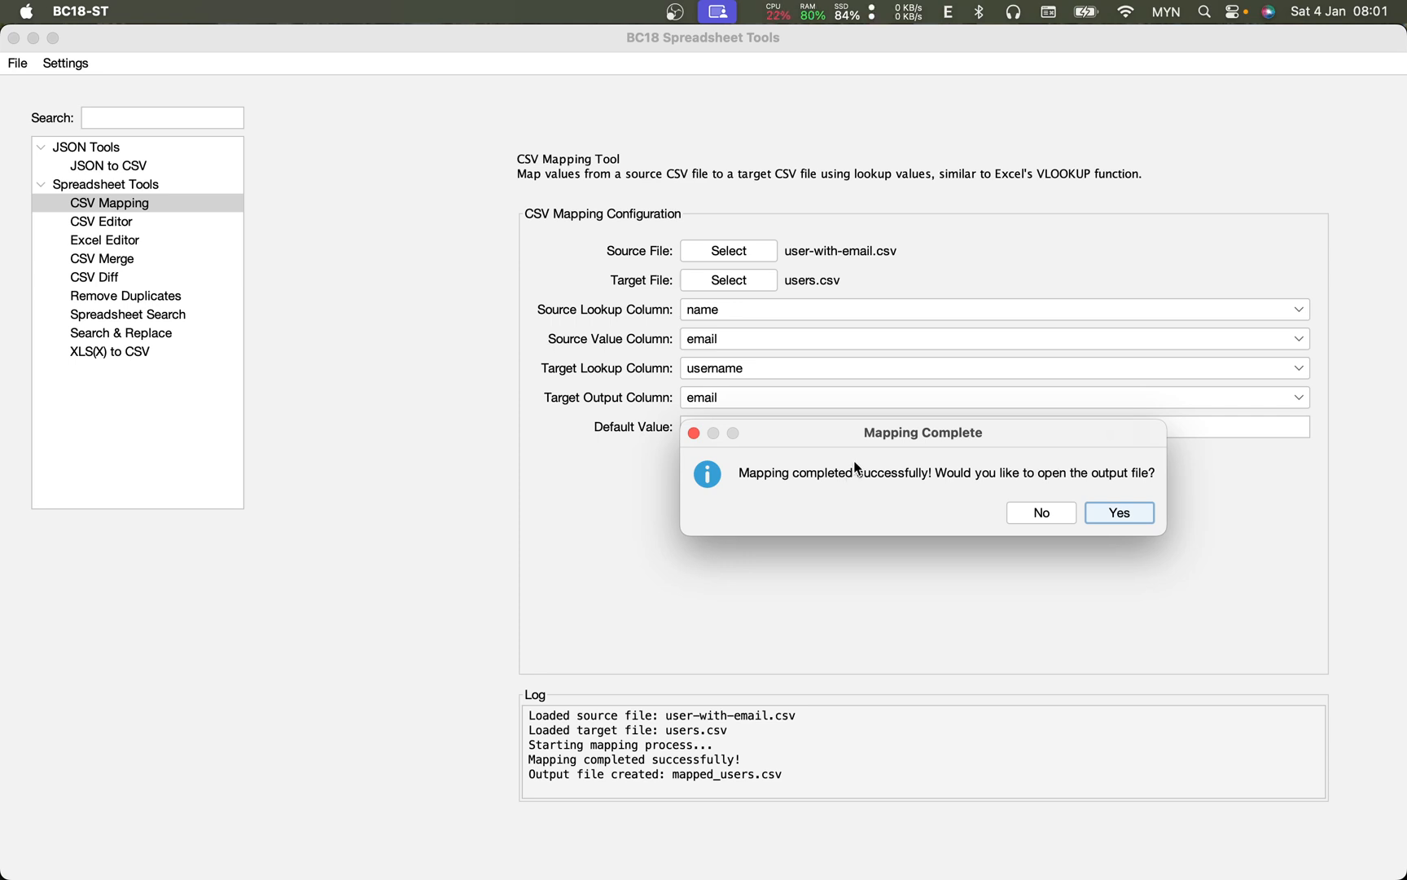
{"action": "left_click_drag", "start_coordinate": [839, 434], "coordinate": [823, 484]}
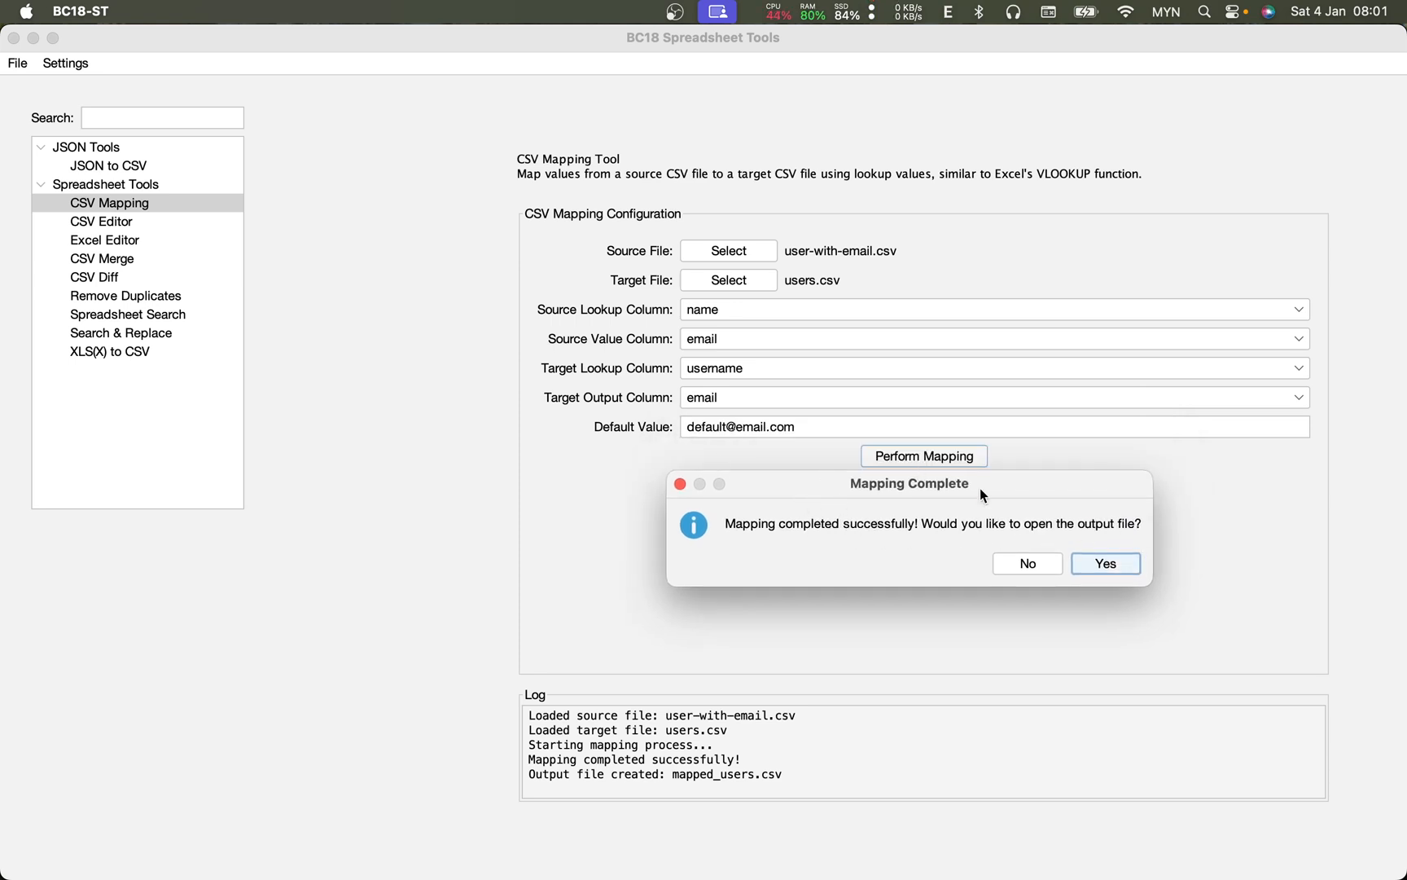
{"action": "left_click", "coordinate": [1107, 561]}
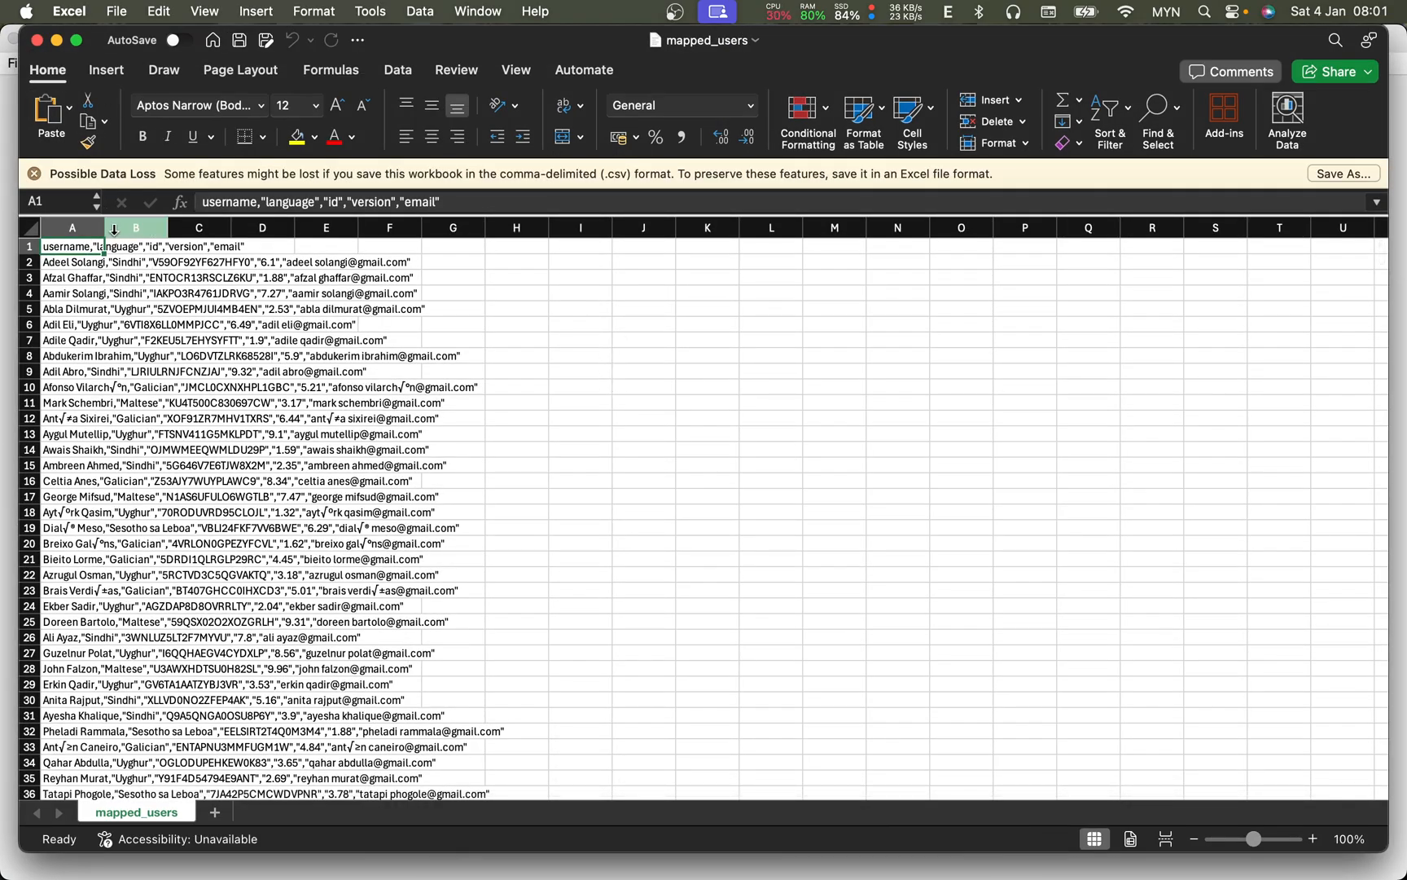
- Fit column A to its contents in mapped_users.csv and close the workbook without saving
{"action": "double_click", "coordinate": [111, 227]}
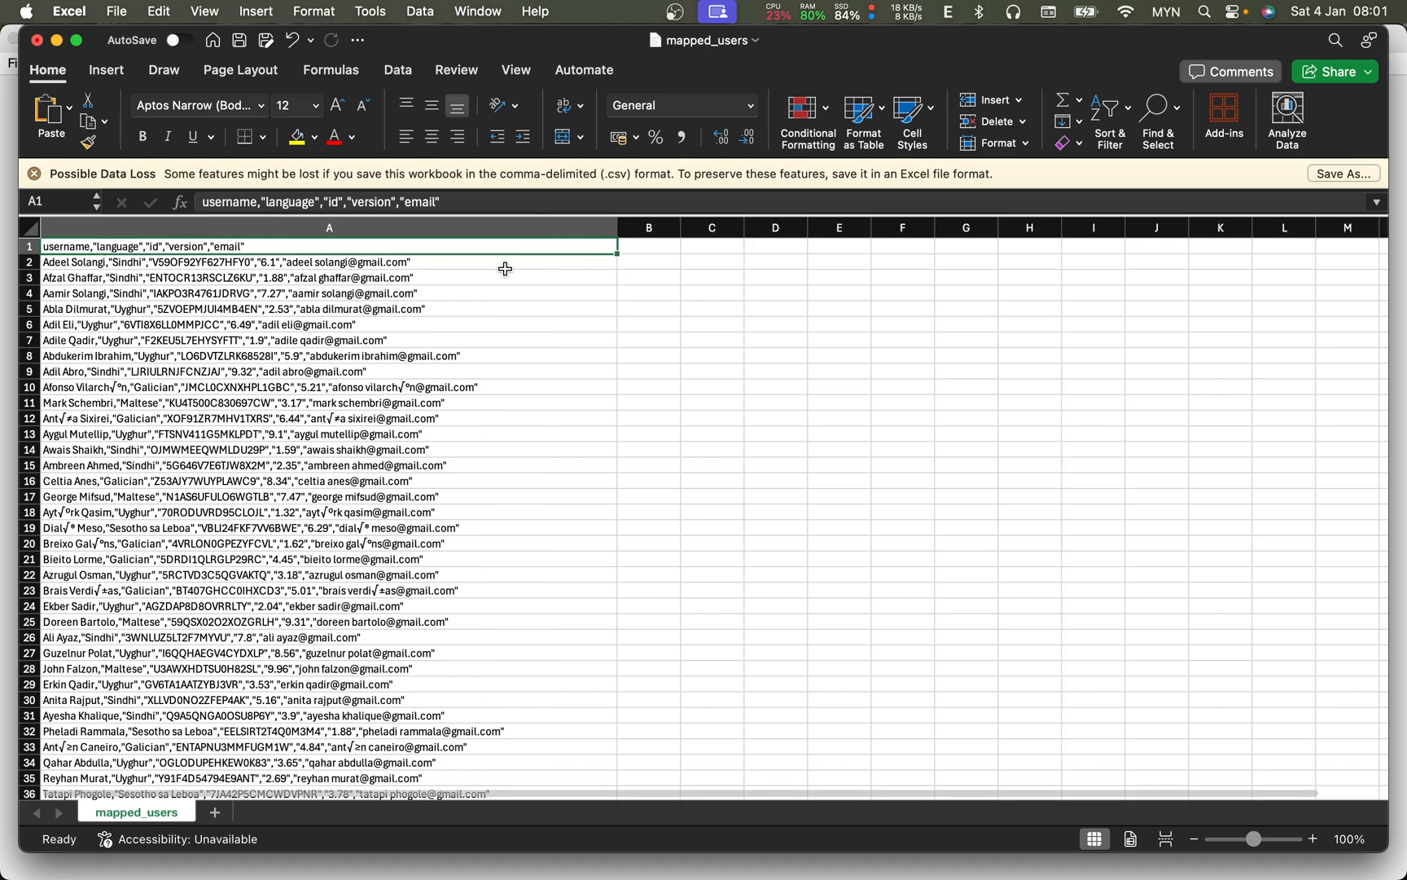
{"action": "left_click", "coordinate": [37, 41]}
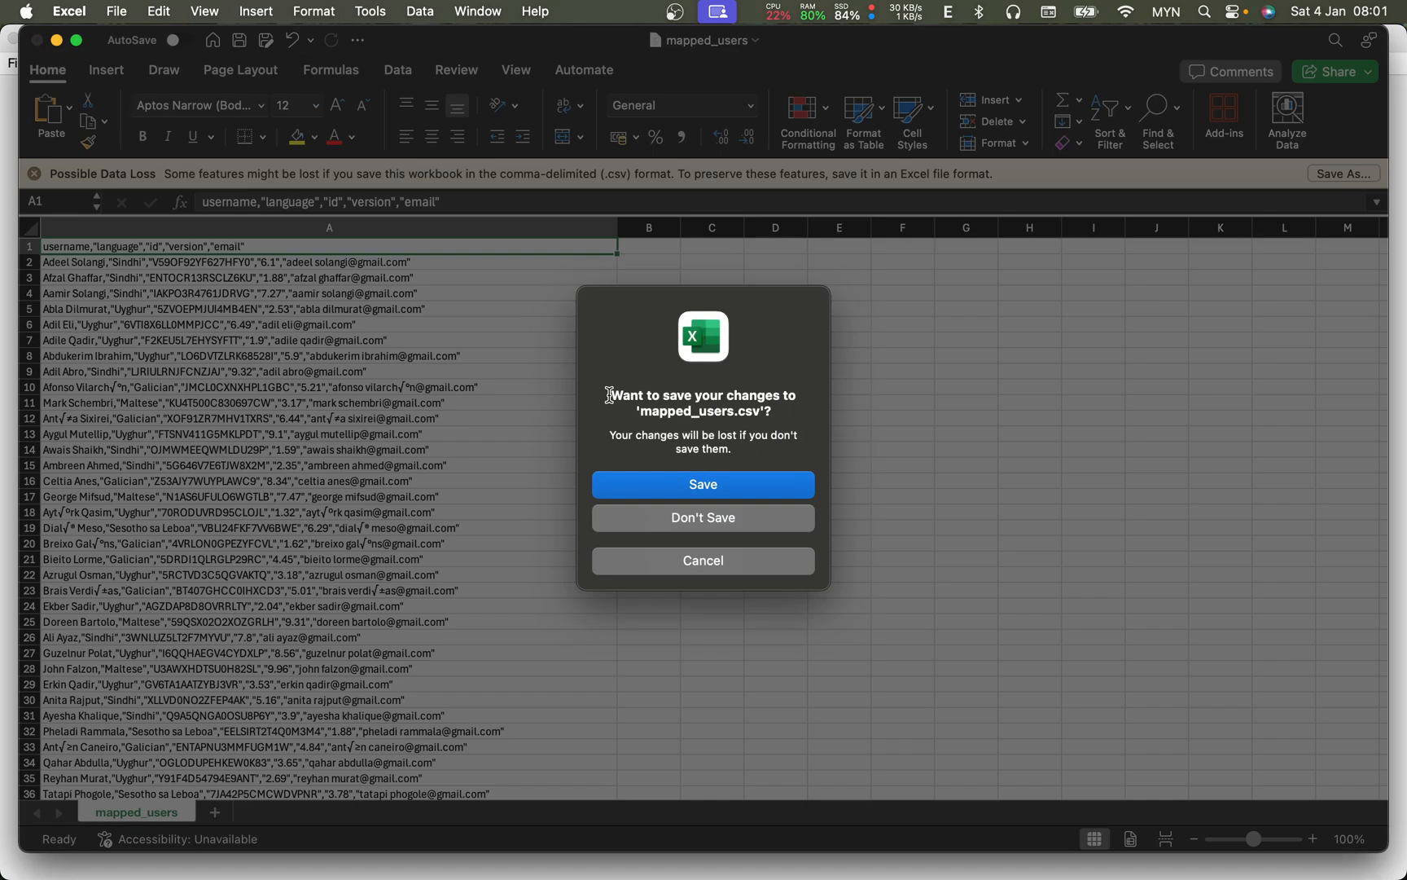
{"action": "left_click", "coordinate": [719, 522]}
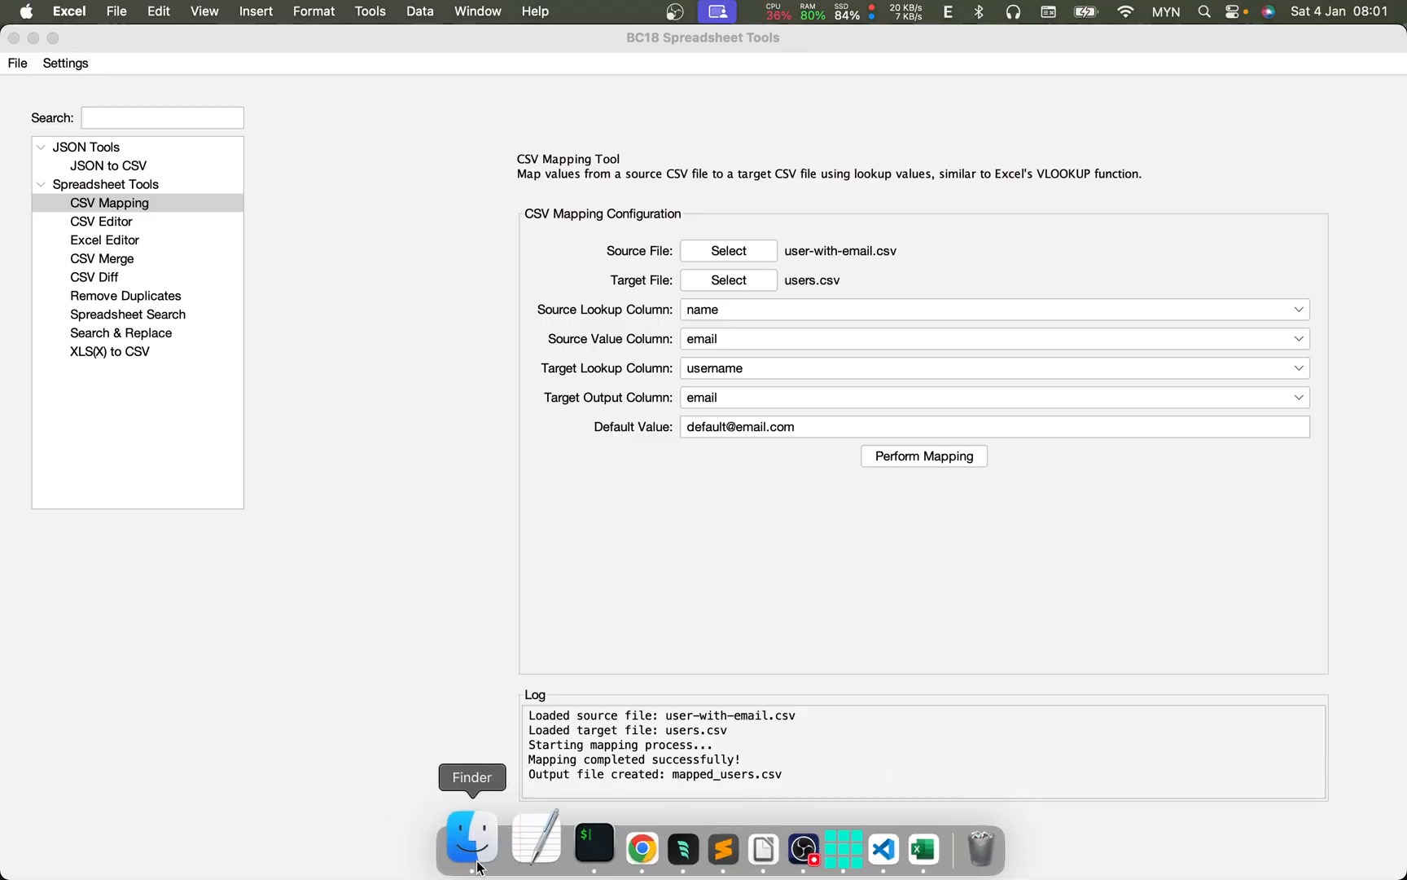
- Open mapped_users.csv from the Downloads folder in Visual Studio Code and show it in the CSV table editor
{"action": "left_click", "coordinate": [456, 851]}
{"action": "left_click", "coordinate": [320, 173]}
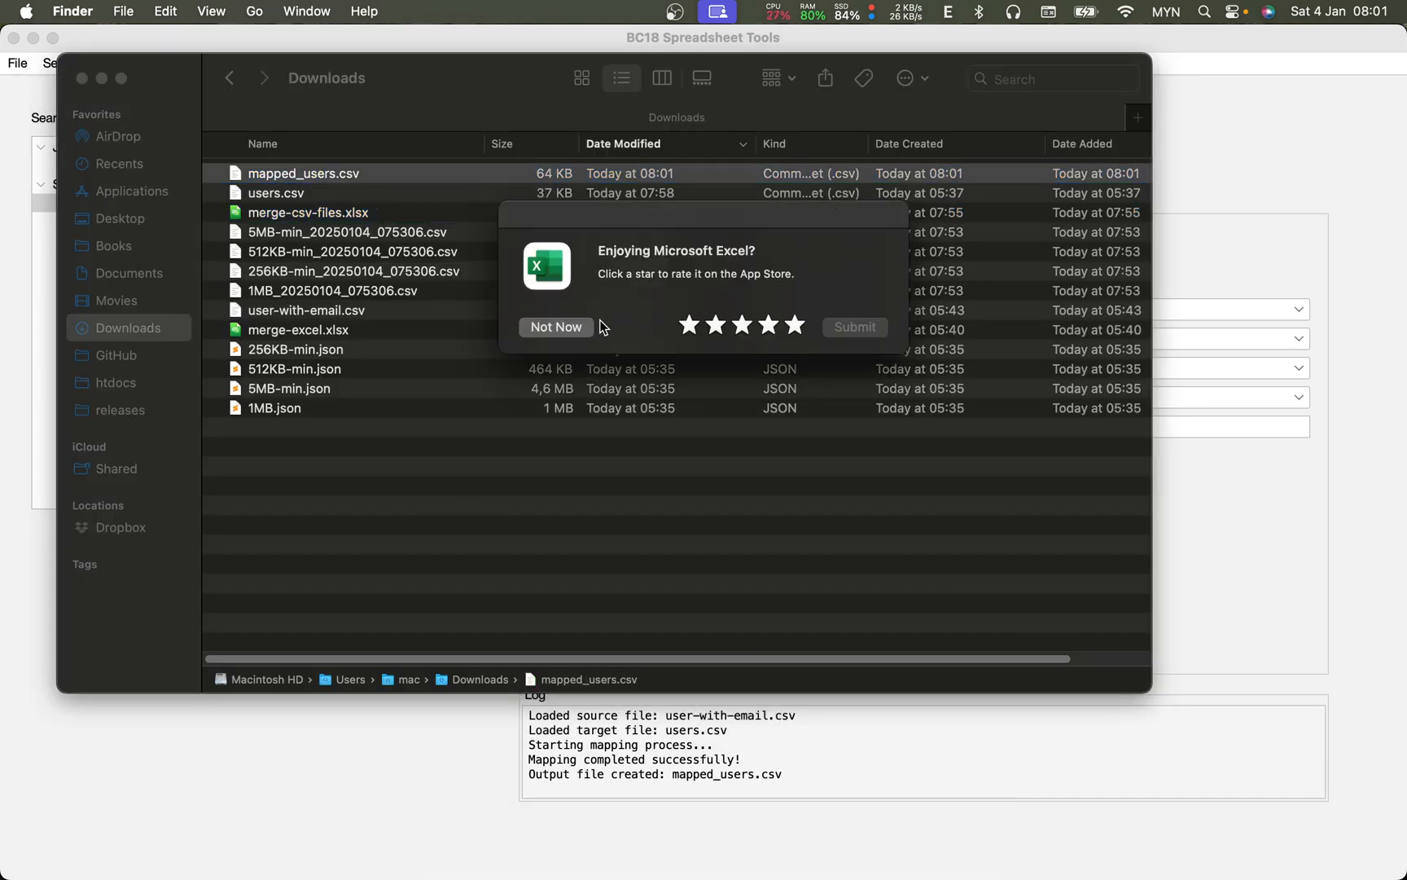
{"action": "left_click", "coordinate": [562, 326]}
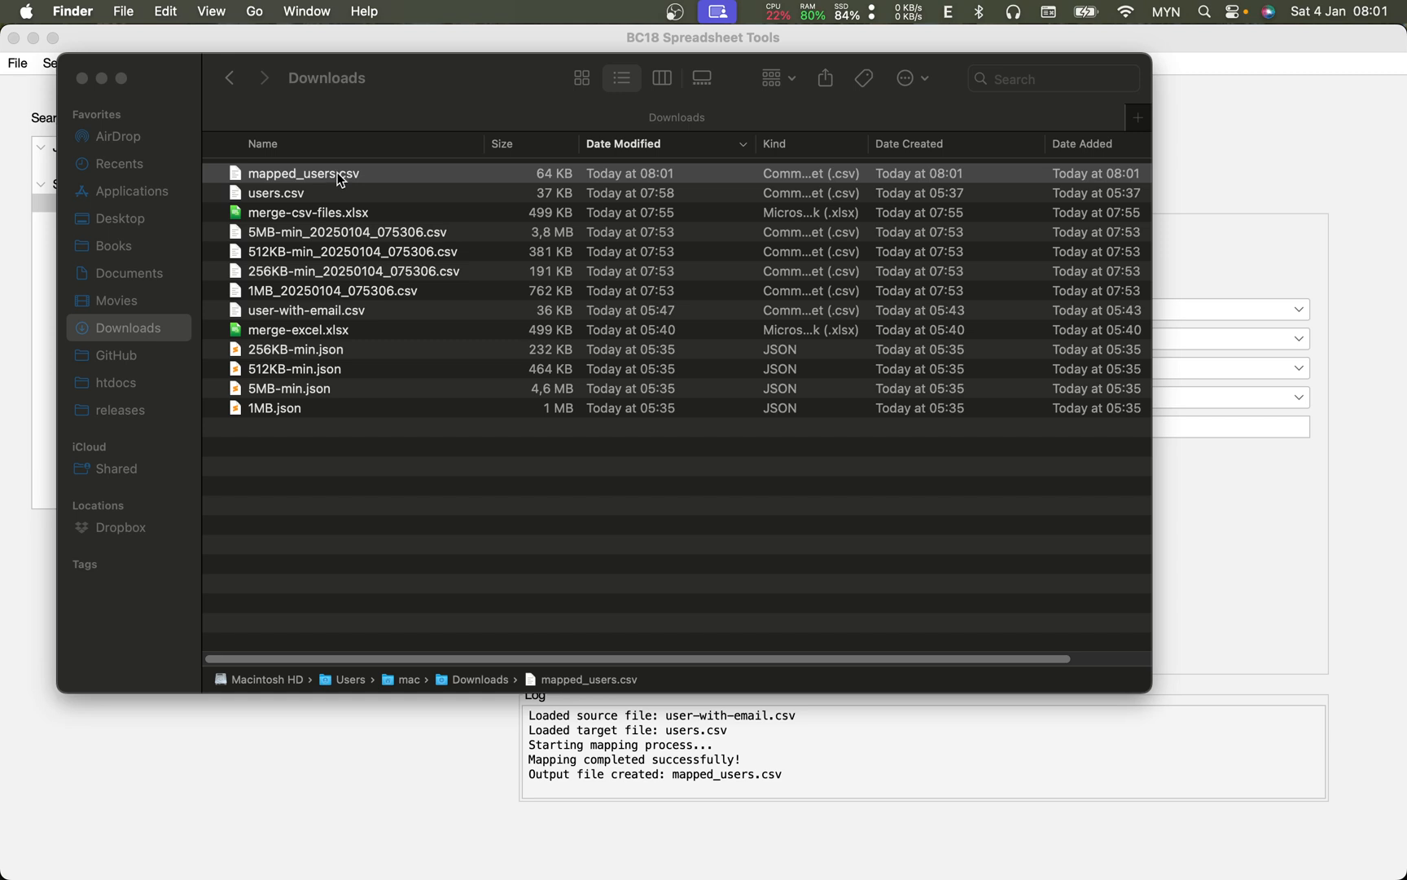
{"action": "right_click", "coordinate": [301, 174]}
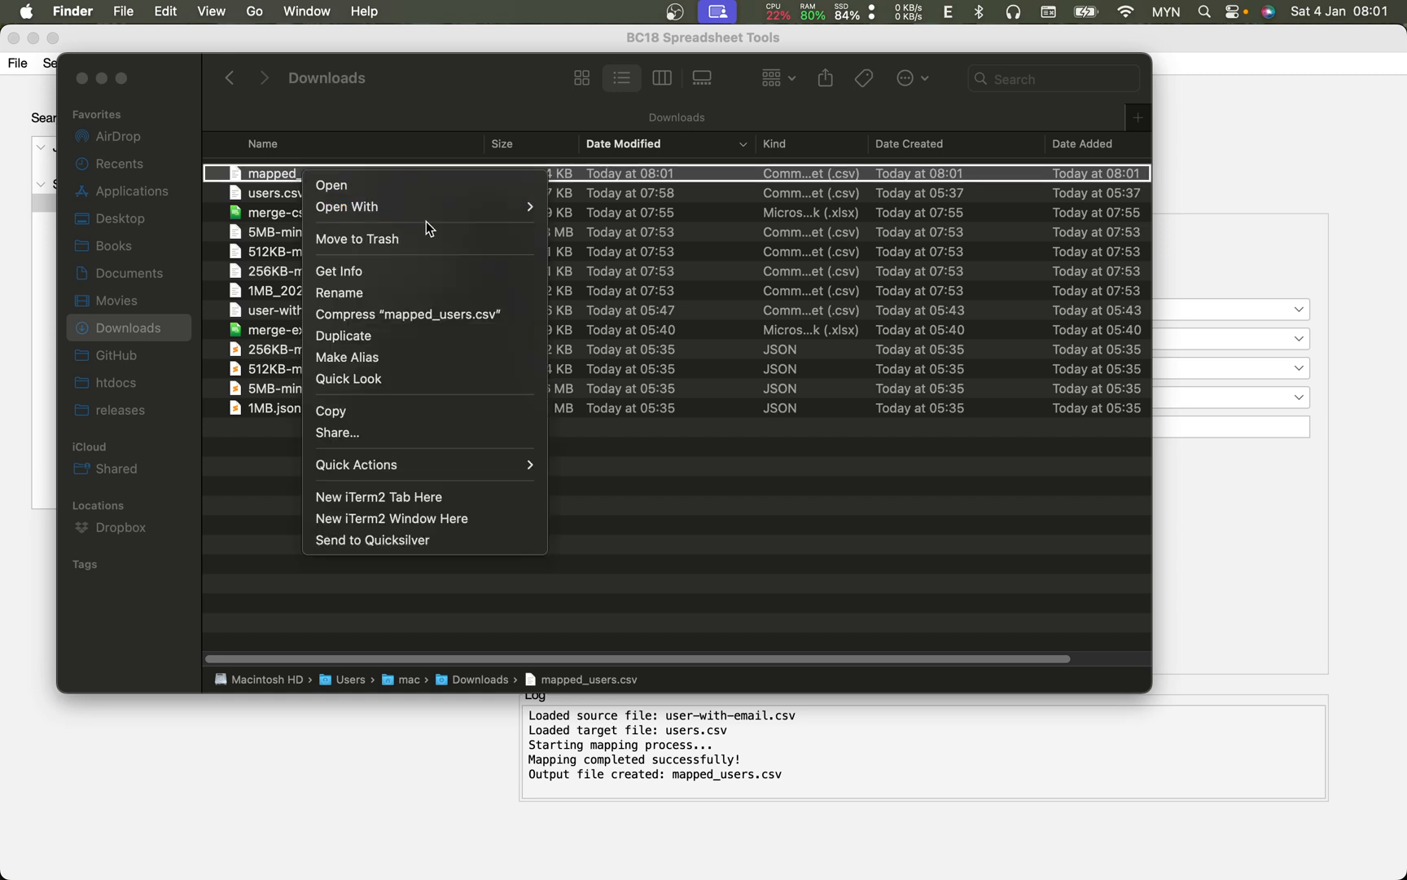
{"action": "mouse_move", "coordinate": [446, 208]}
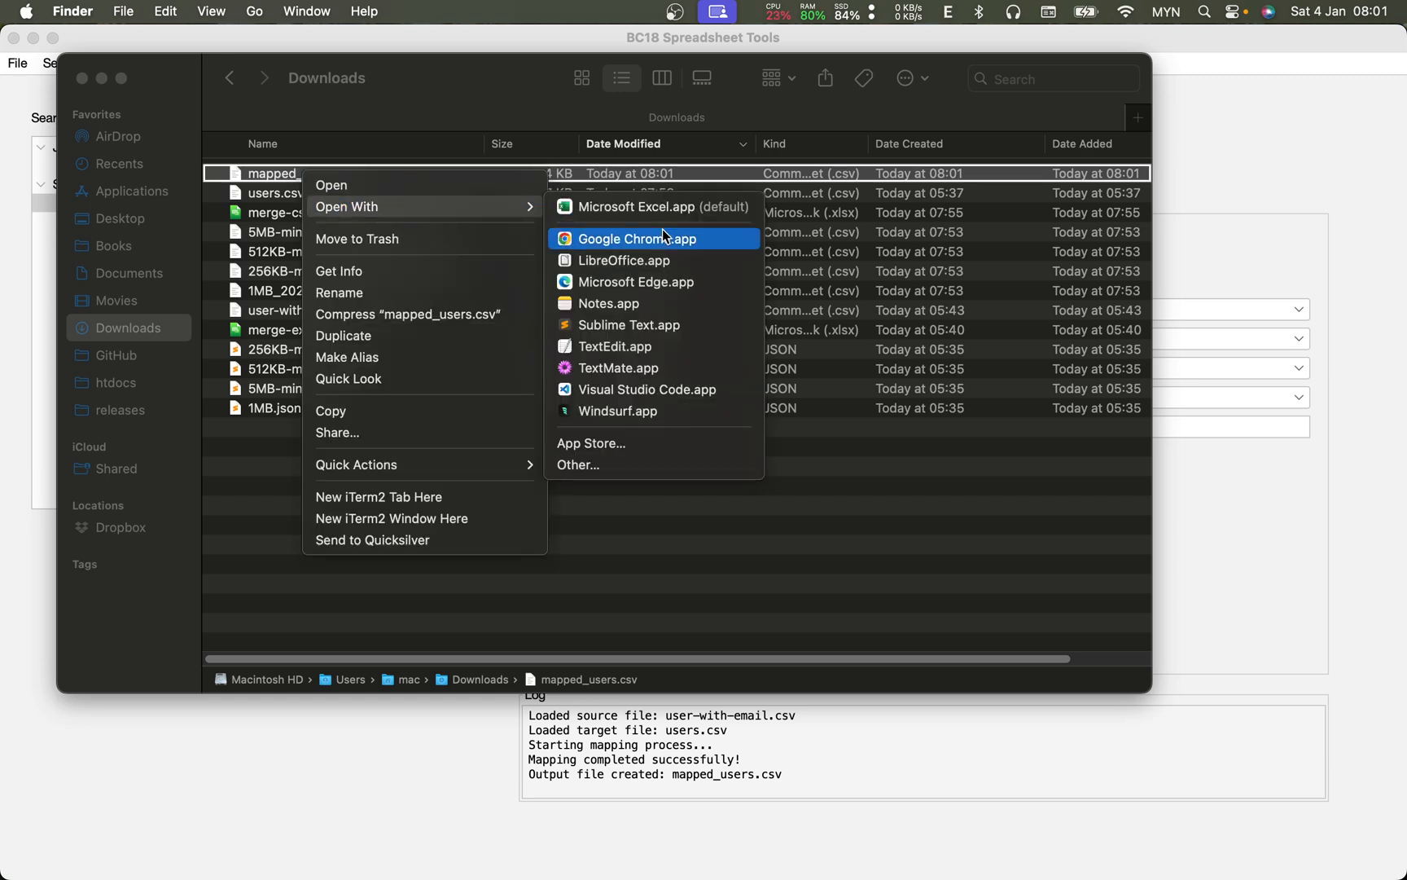
{"action": "left_click", "coordinate": [634, 381]}
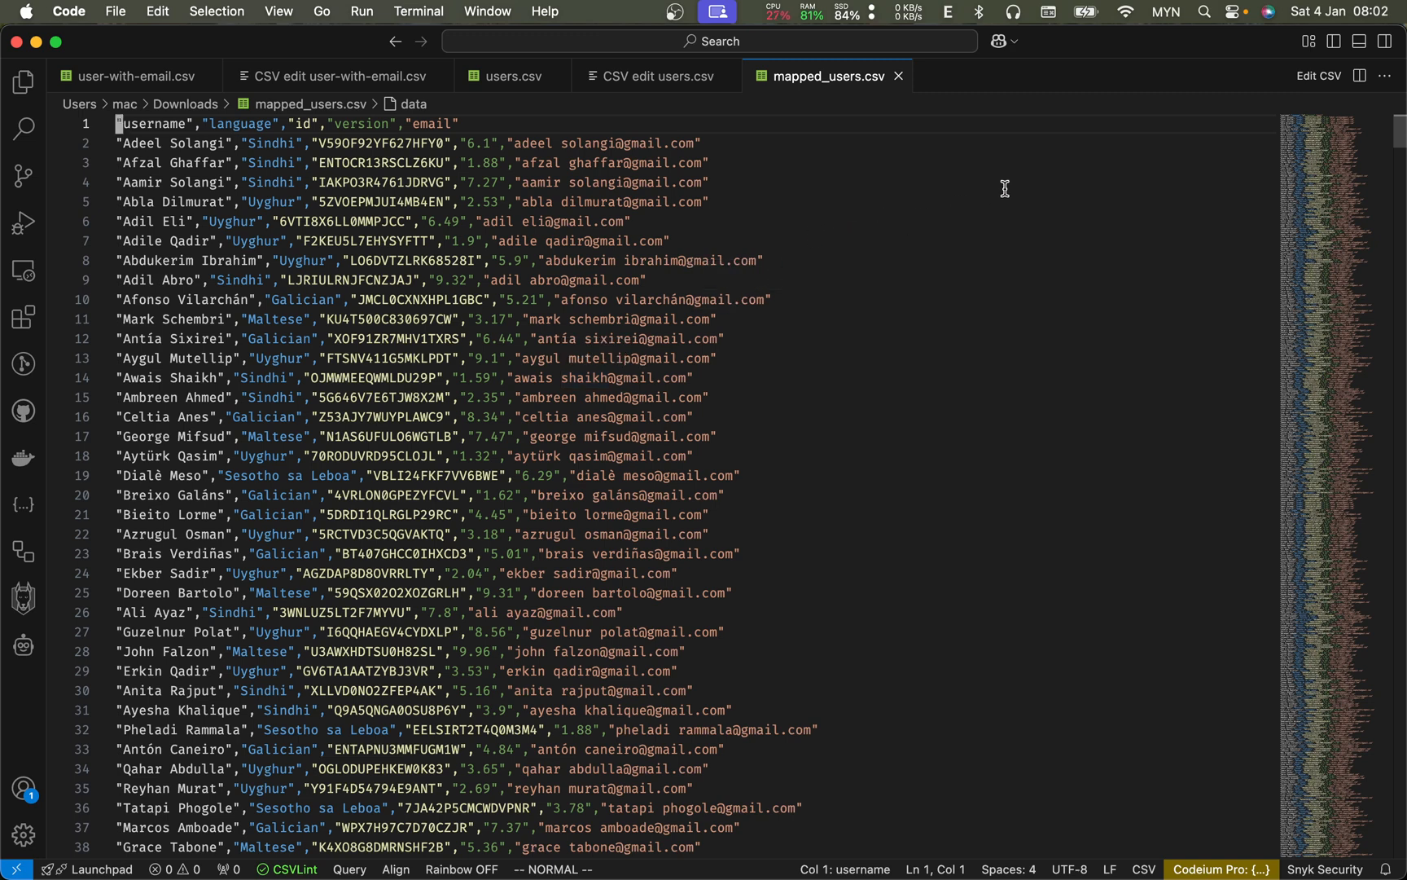
{"action": "left_click", "coordinate": [1316, 76]}
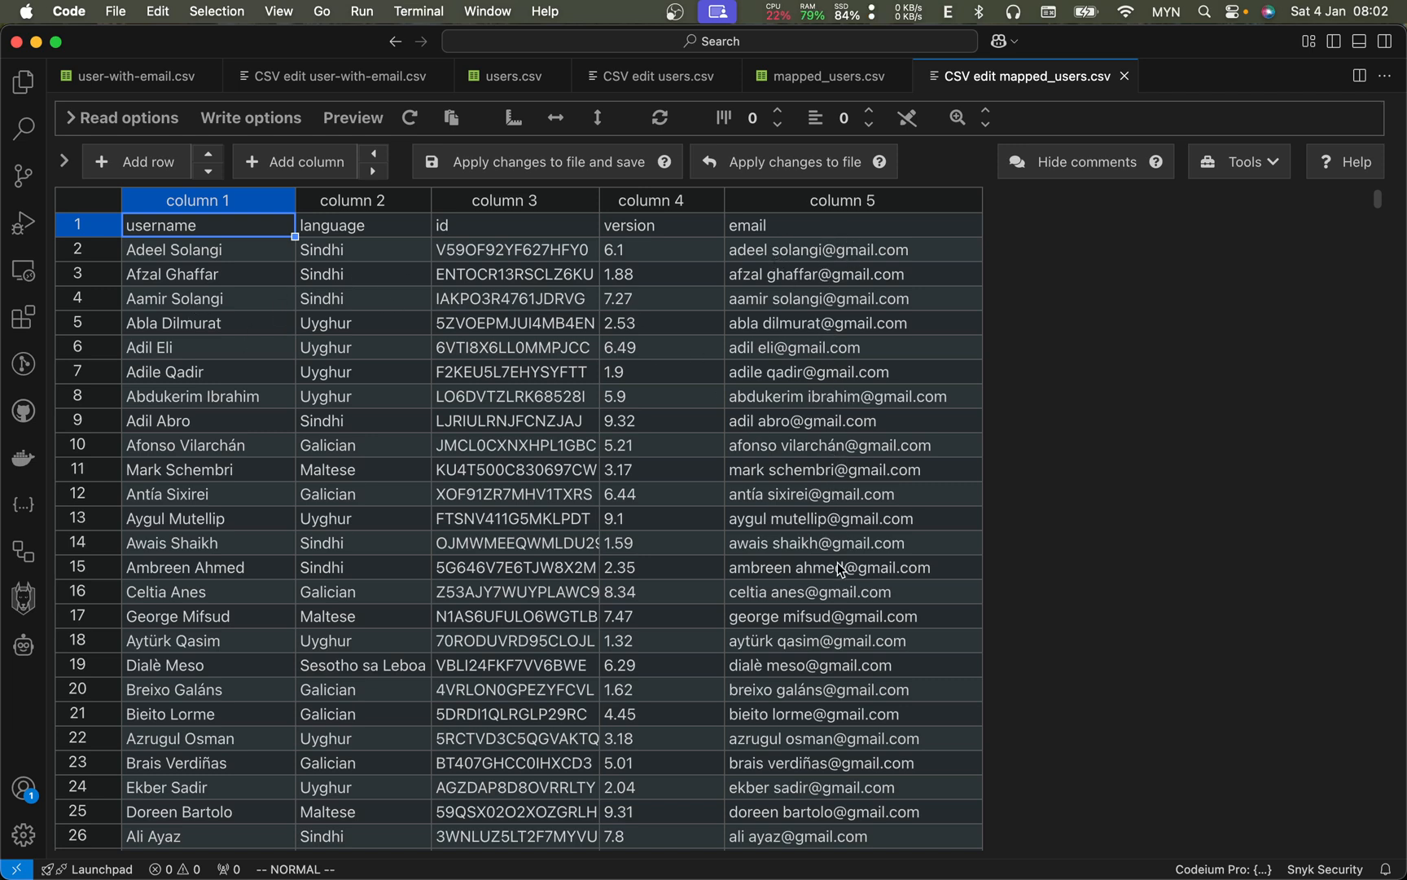
- Compare the usernames and emails in mapped_users.csv with user-with-email.csv, including row 11, and return to BC18 Spreadsheet Tools
{"action": "scroll", "coordinate": [836, 562], "scroll_direction": "down", "scroll_amount": 10}
{"action": "scroll", "coordinate": [861, 654], "scroll_direction": "down", "scroll_amount": 15}
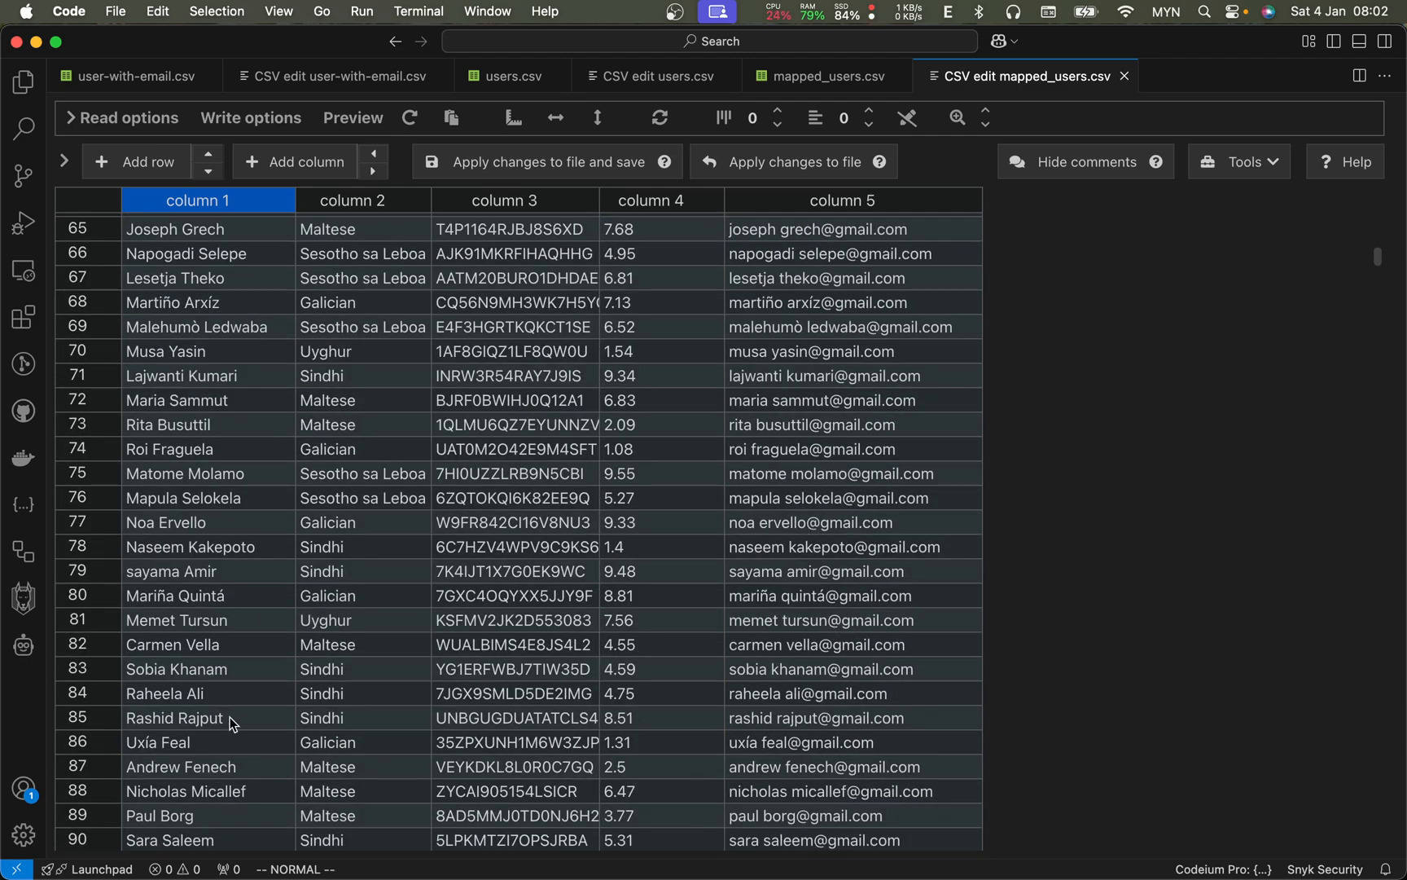
{"action": "scroll", "coordinate": [824, 749], "scroll_direction": "down", "scroll_amount": 5}
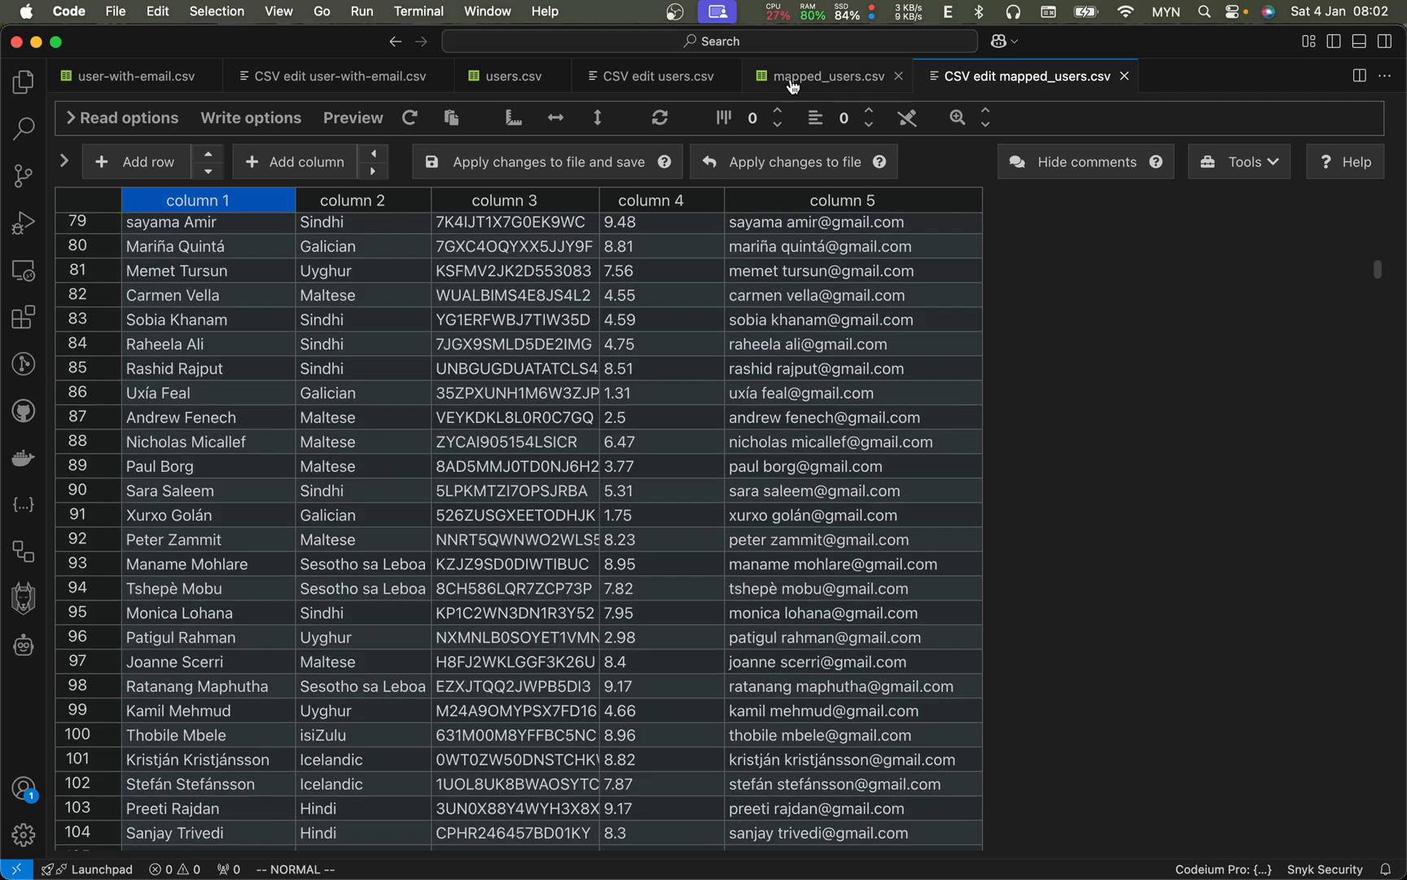
{"action": "left_click", "coordinate": [314, 77]}
{"action": "left_click", "coordinate": [208, 468]}
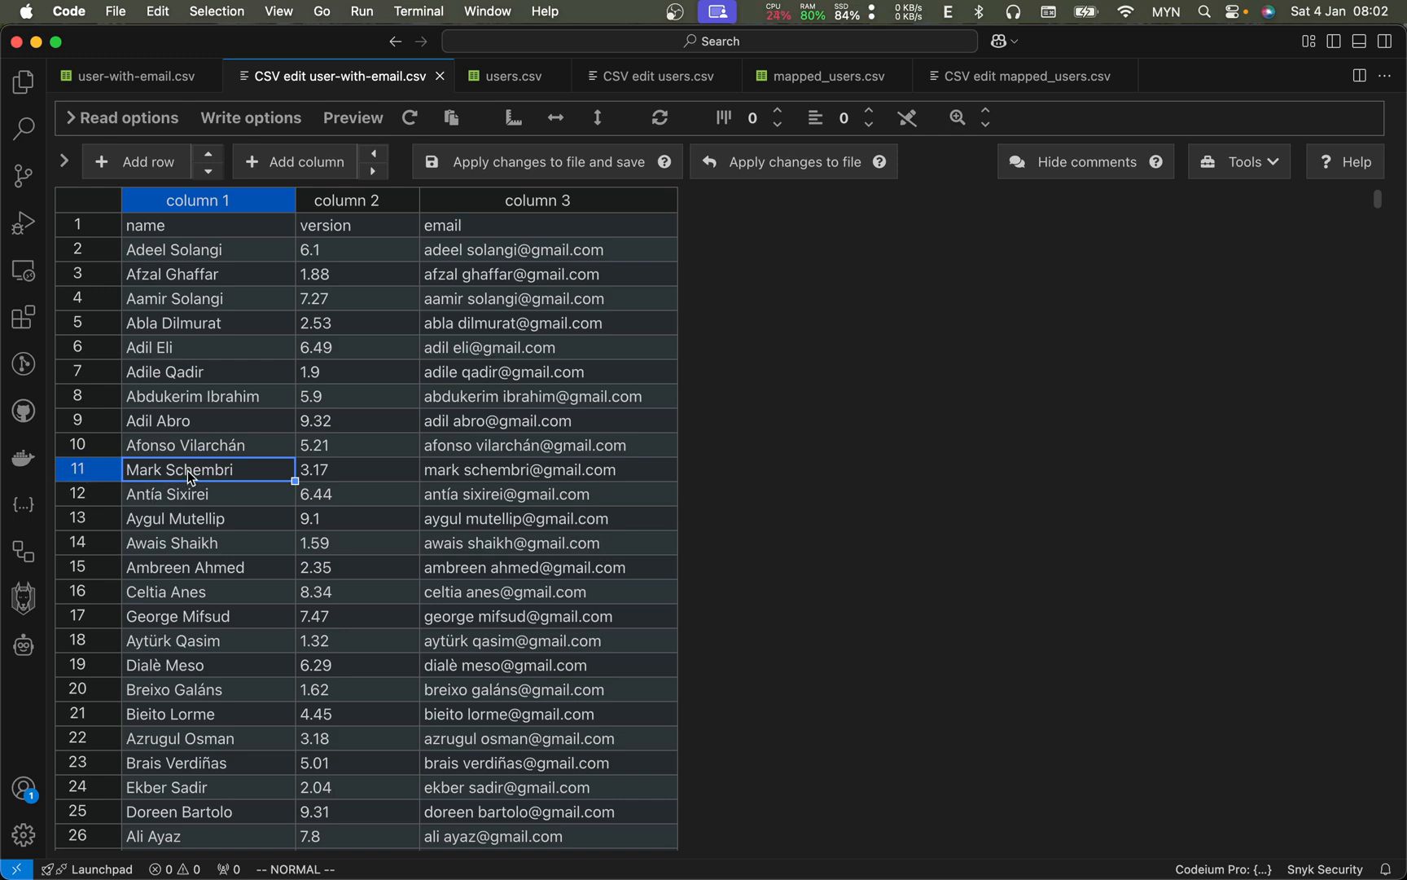
{"action": "left_click", "coordinate": [1007, 75]}
{"action": "scroll", "coordinate": [195, 440], "scroll_direction": "up", "scroll_amount": 20}
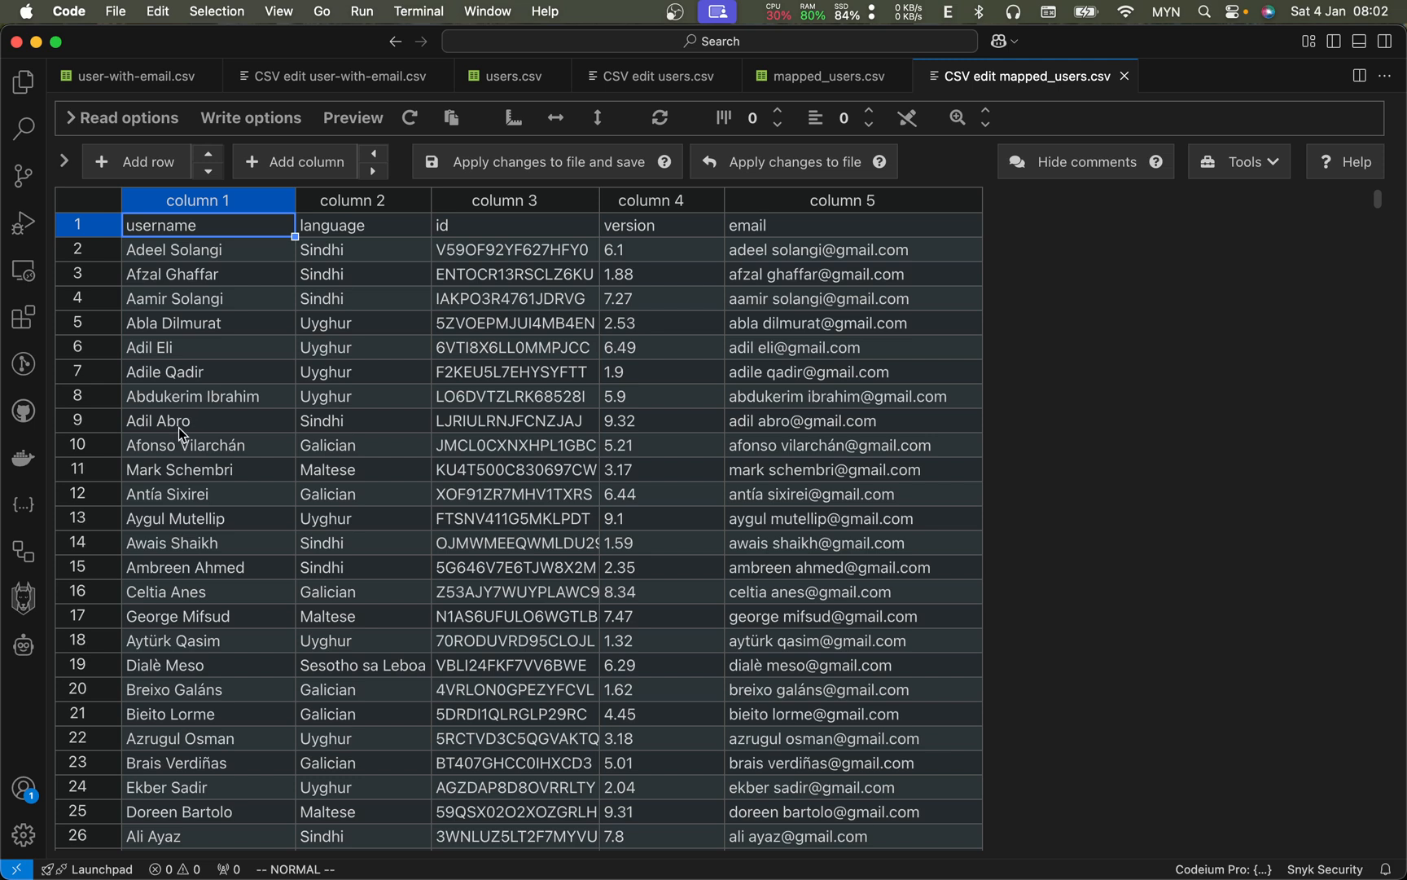
{"action": "left_click", "coordinate": [193, 471]}
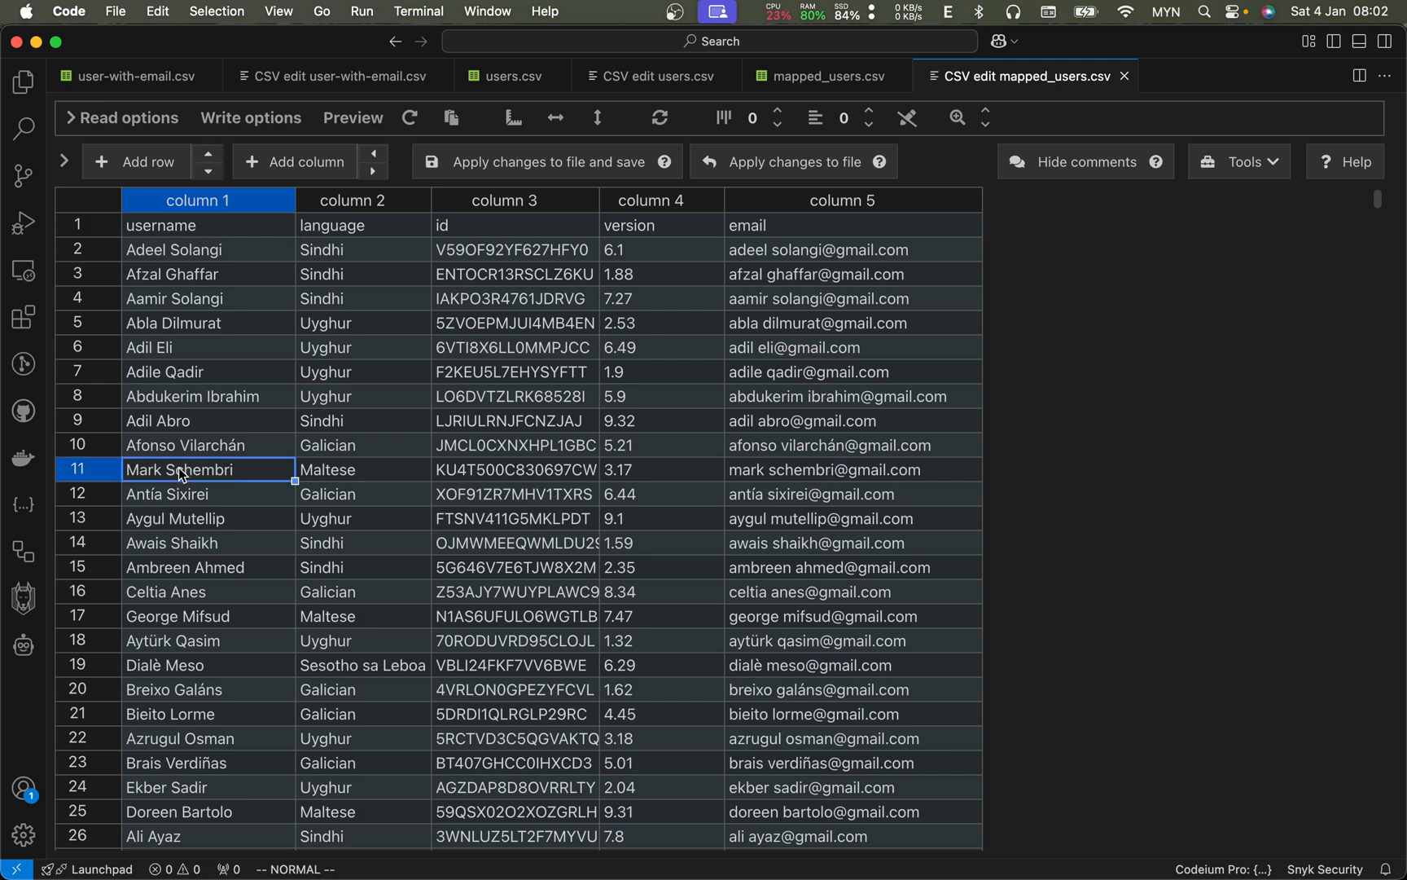
{"action": "left_click", "coordinate": [851, 471]}
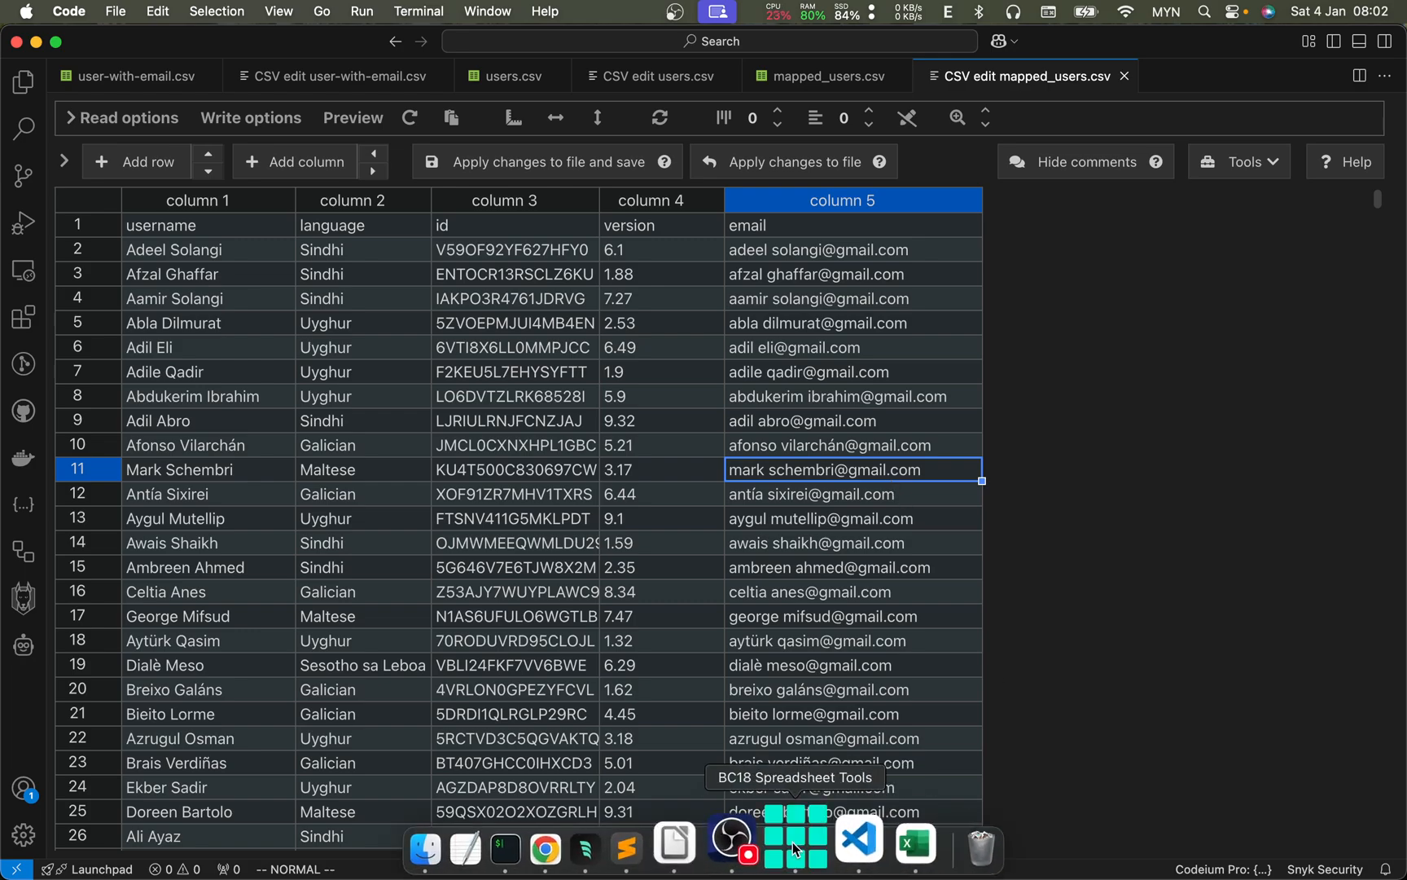
{"action": "left_click", "coordinate": [794, 851]}
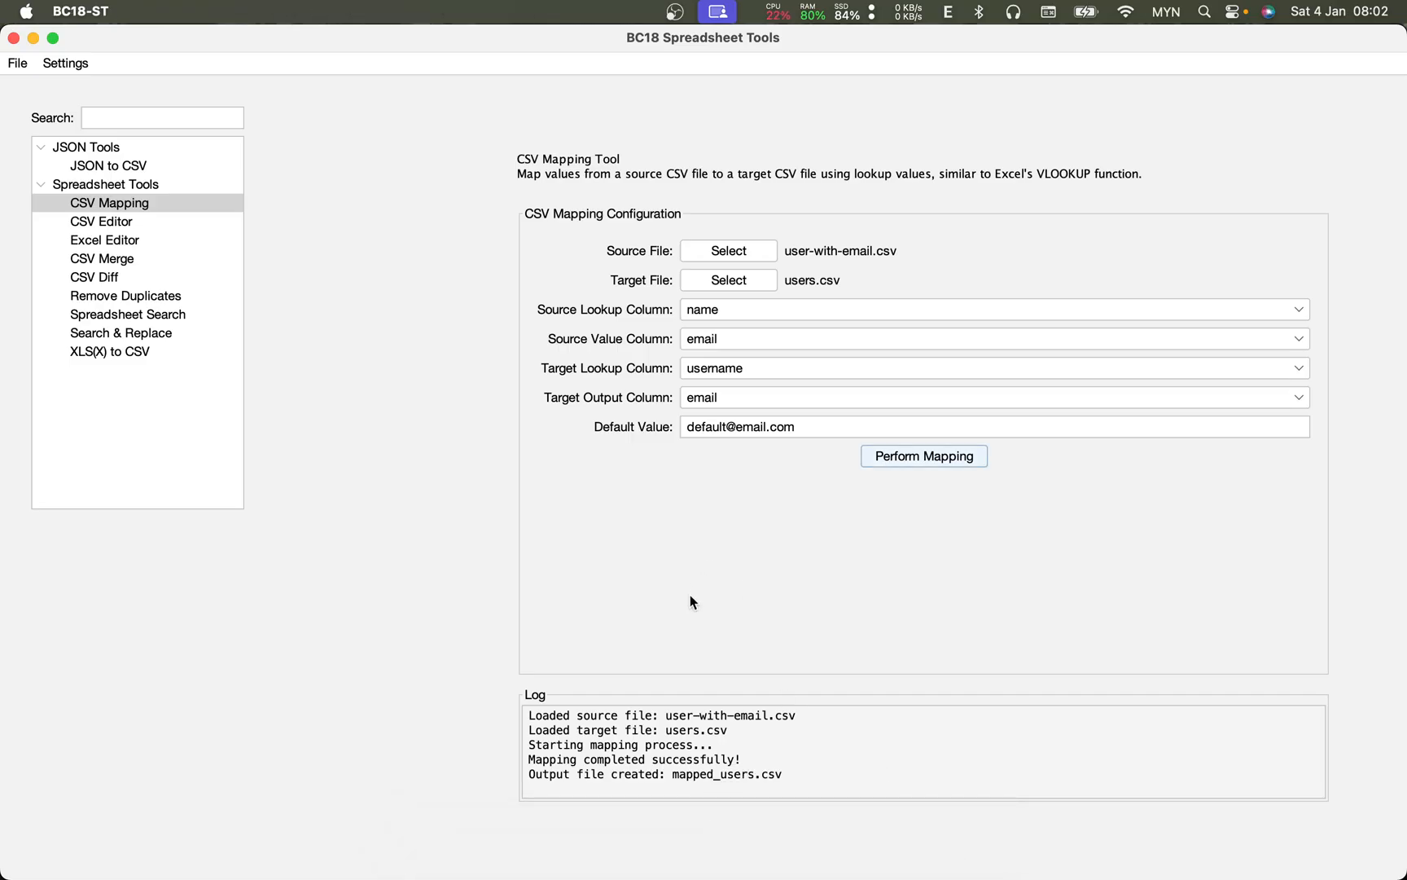